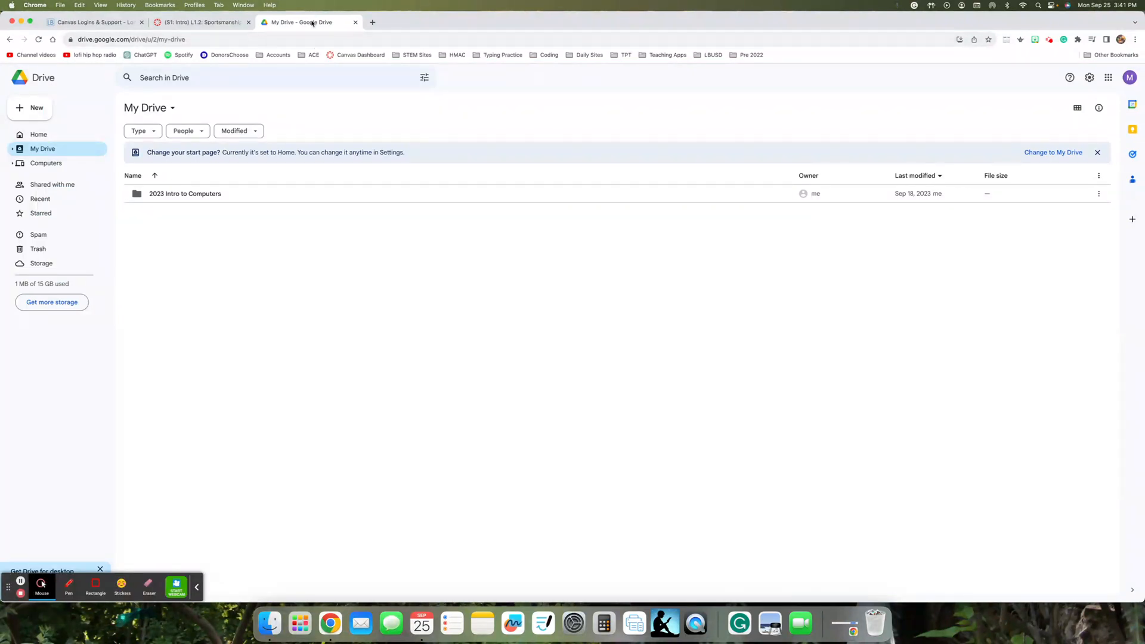
- Detach Google Drive into its own window on the right half and narrow Canvas to the left half
{"action": "left_click_drag", "start_coordinate": [312, 27], "coordinate": [312, 40]}
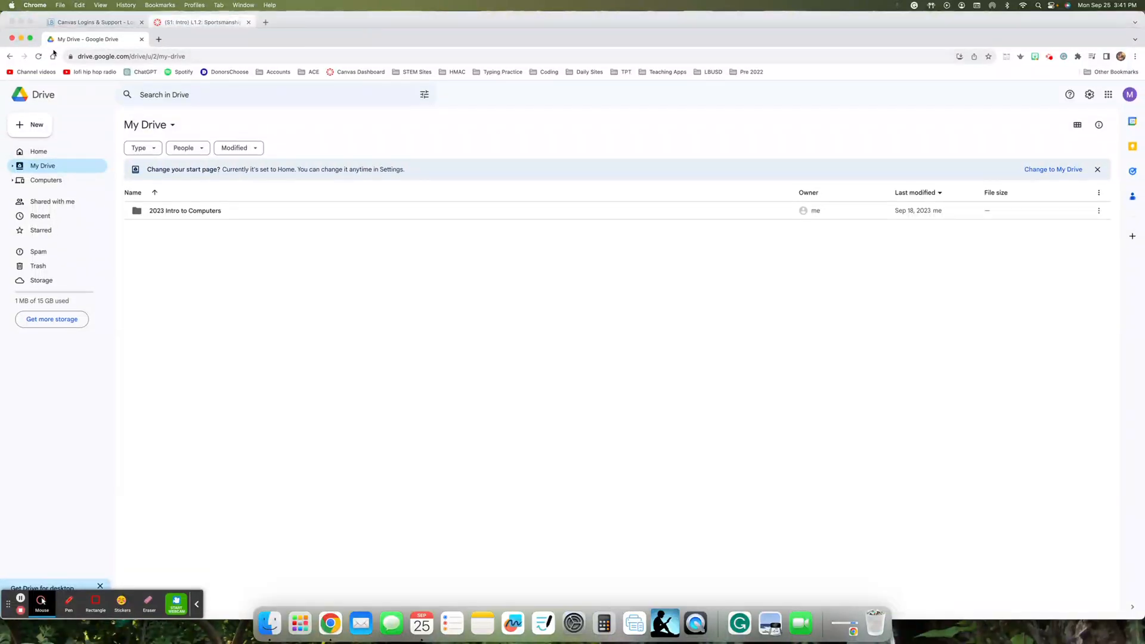
{"action": "left_click_drag", "start_coordinate": [5, 56], "coordinate": [327, 56]}
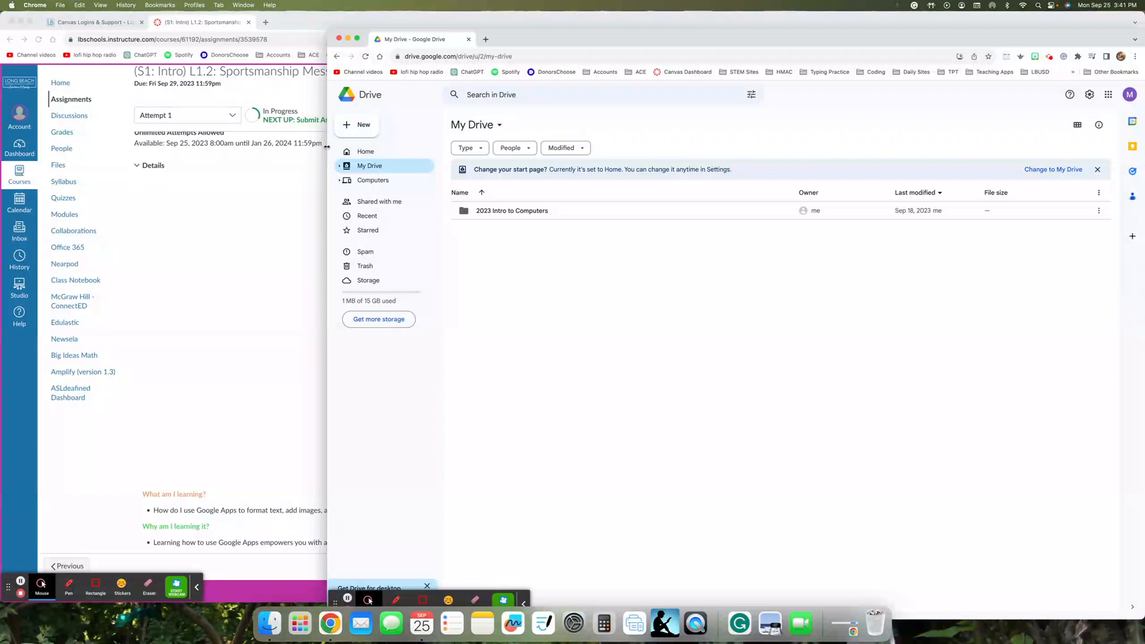
{"action": "left_click_drag", "start_coordinate": [328, 146], "coordinate": [524, 143]}
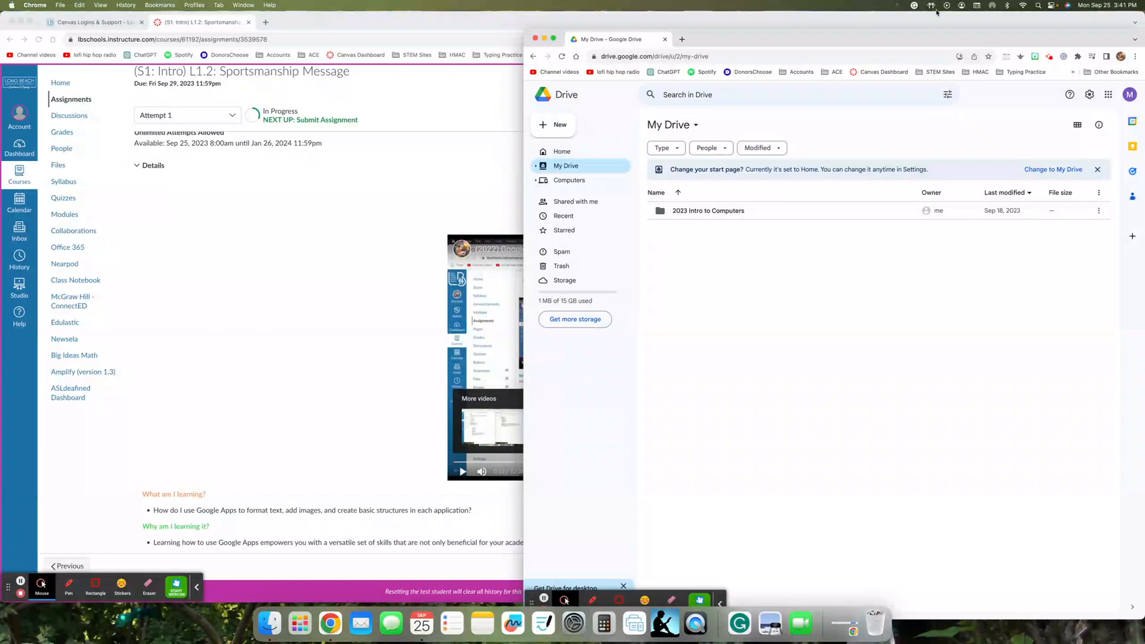
{"action": "mouse_move", "coordinate": [933, 40]}
{"action": "left_mouse_down"}
{"action": "mouse_move", "coordinate": [1042, 39]}
{"action": "mouse_move", "coordinate": [882, 28]}
{"action": "mouse_move", "coordinate": [934, 26]}
{"action": "left_mouse_up"}
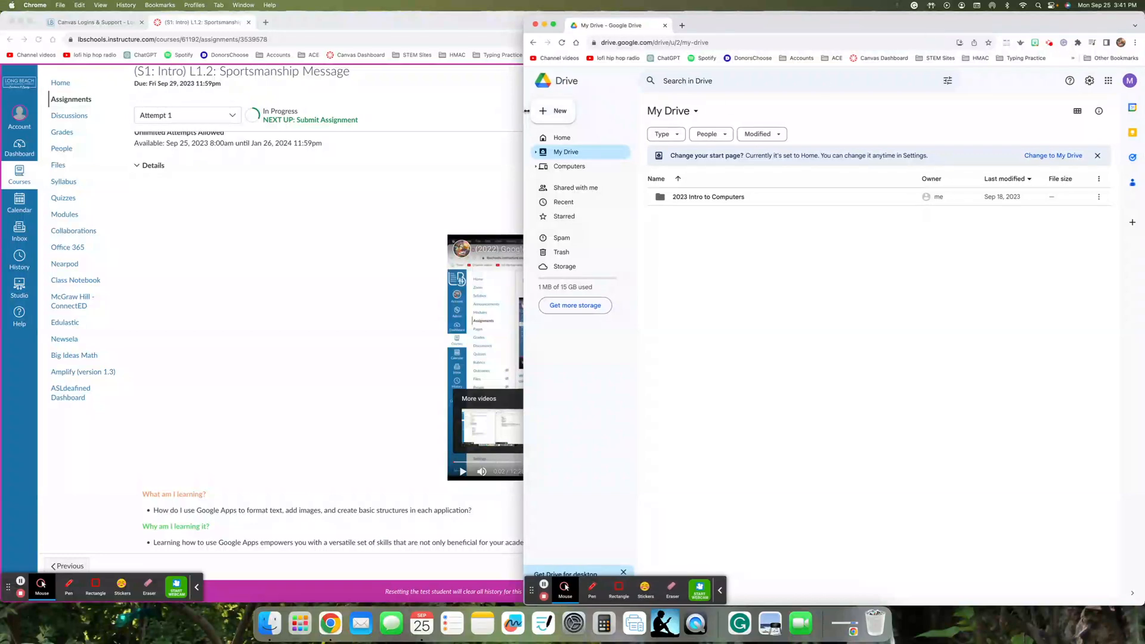
{"action": "left_click", "coordinate": [499, 105]}
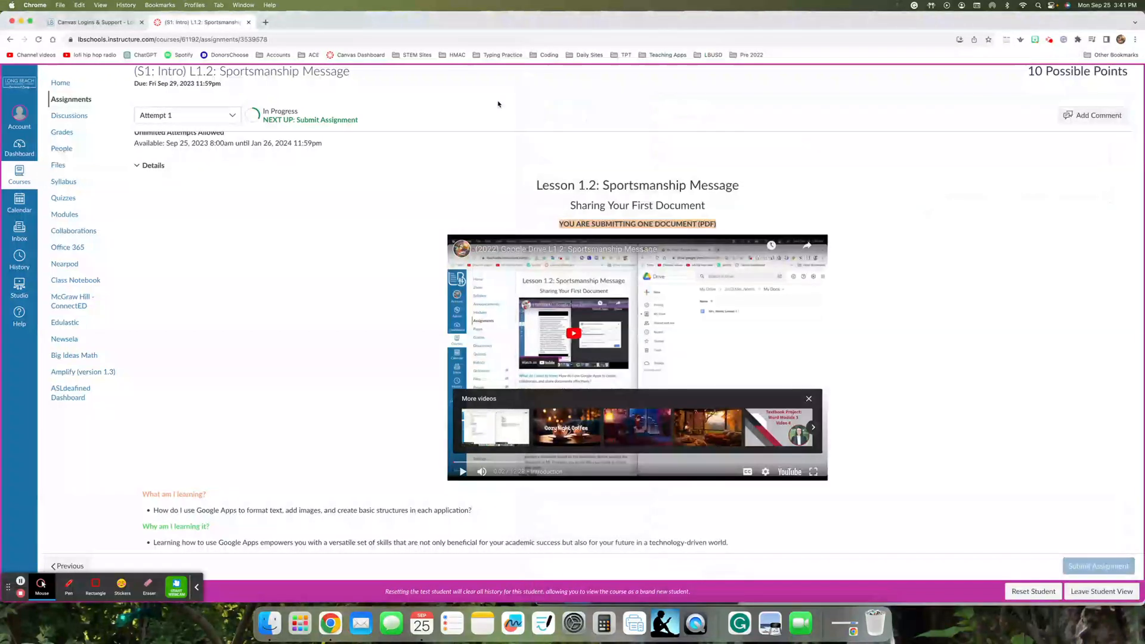
{"action": "left_click_drag", "start_coordinate": [1141, 160], "coordinate": [534, 132]}
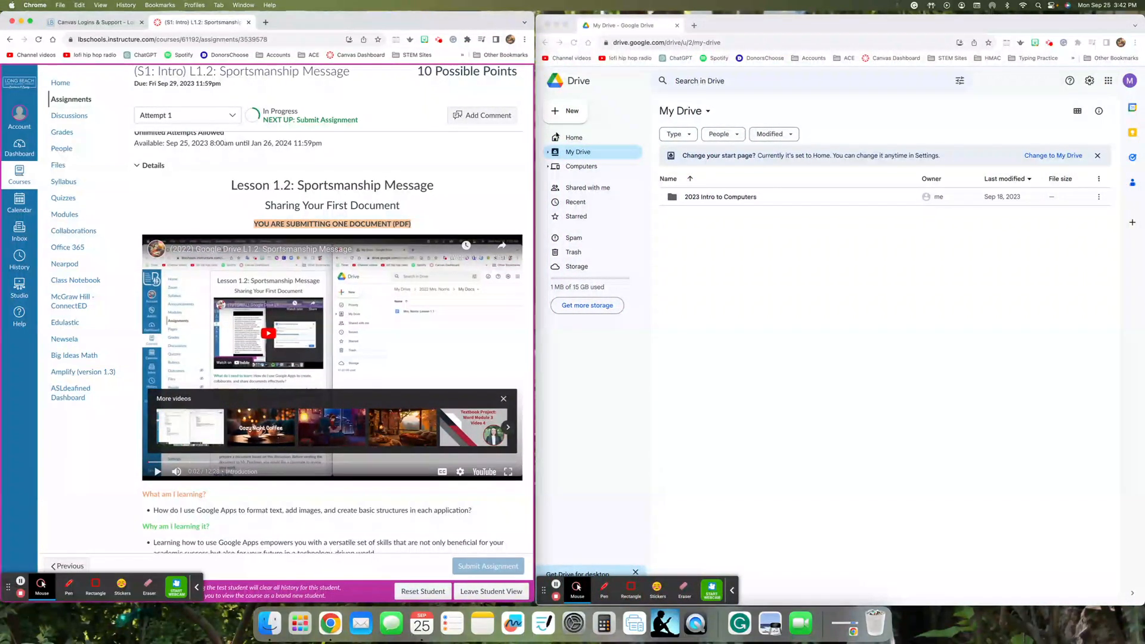
- Dismiss Drive's 'Change your start page?' banner and close the Canvas Logins tab
{"action": "left_click", "coordinate": [974, 26]}
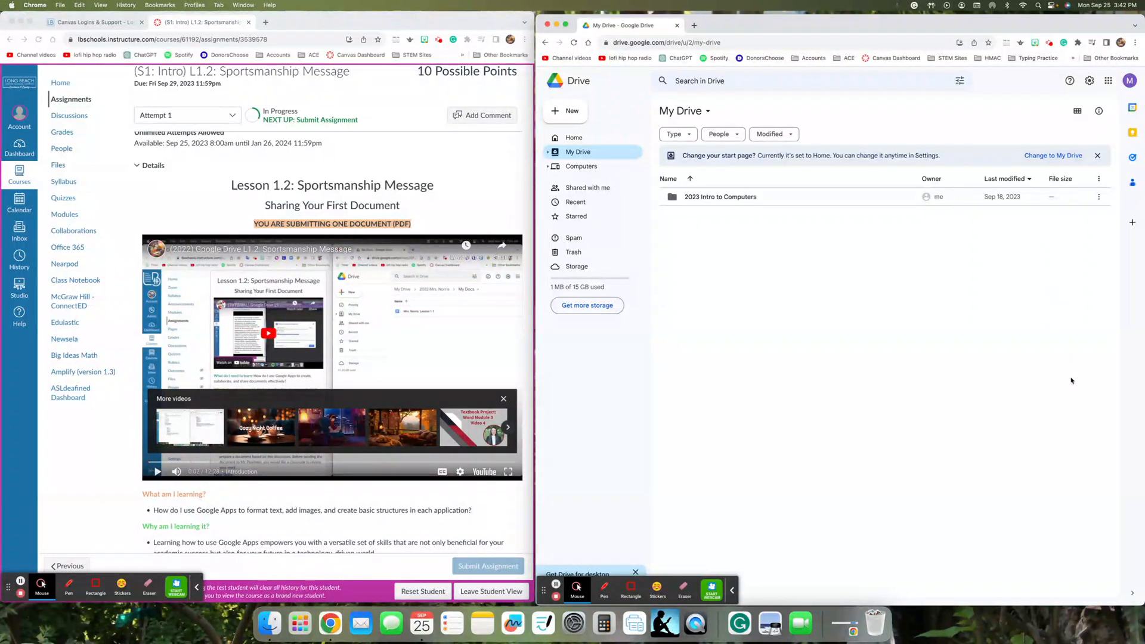
{"action": "left_click", "coordinate": [1098, 156]}
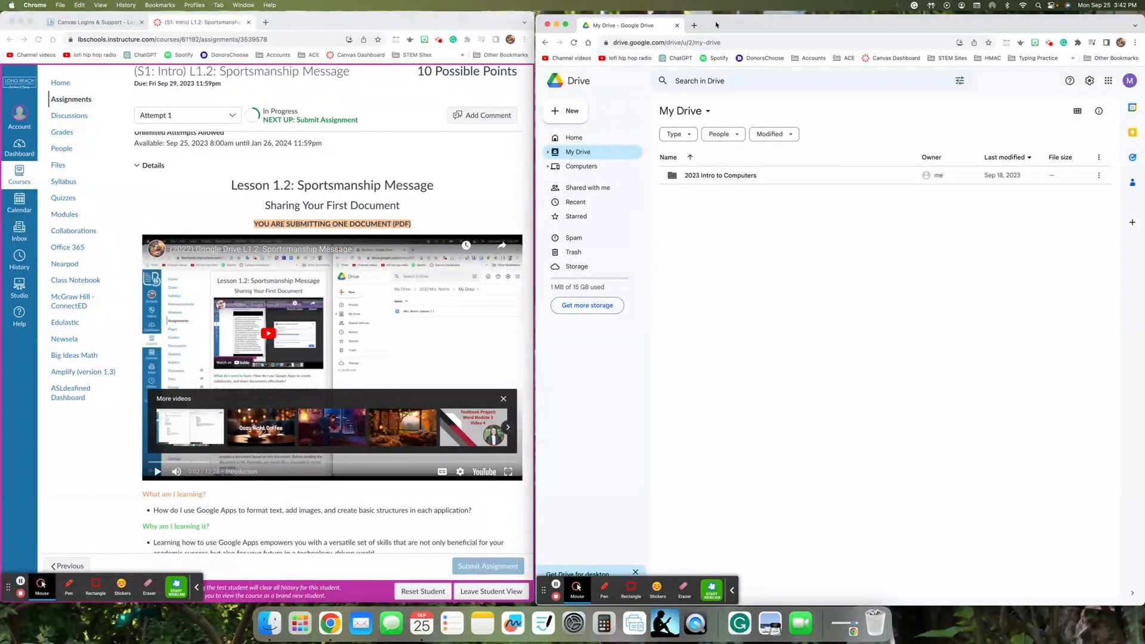
{"action": "left_click_drag", "start_coordinate": [721, 10], "coordinate": [721, 8]}
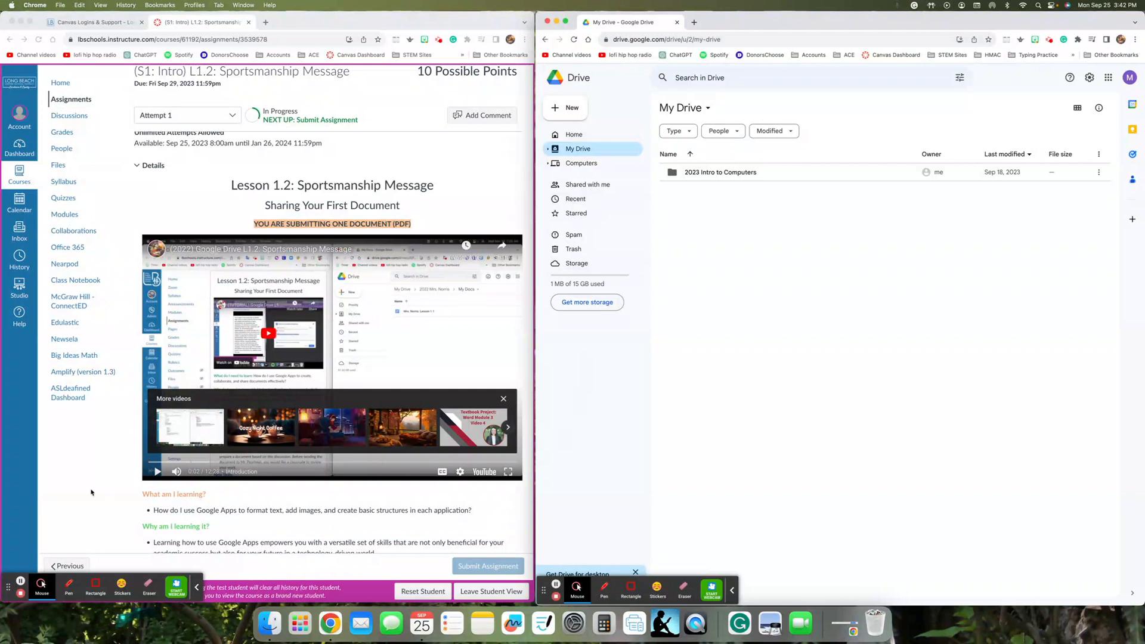
{"action": "left_click", "coordinate": [21, 582]}
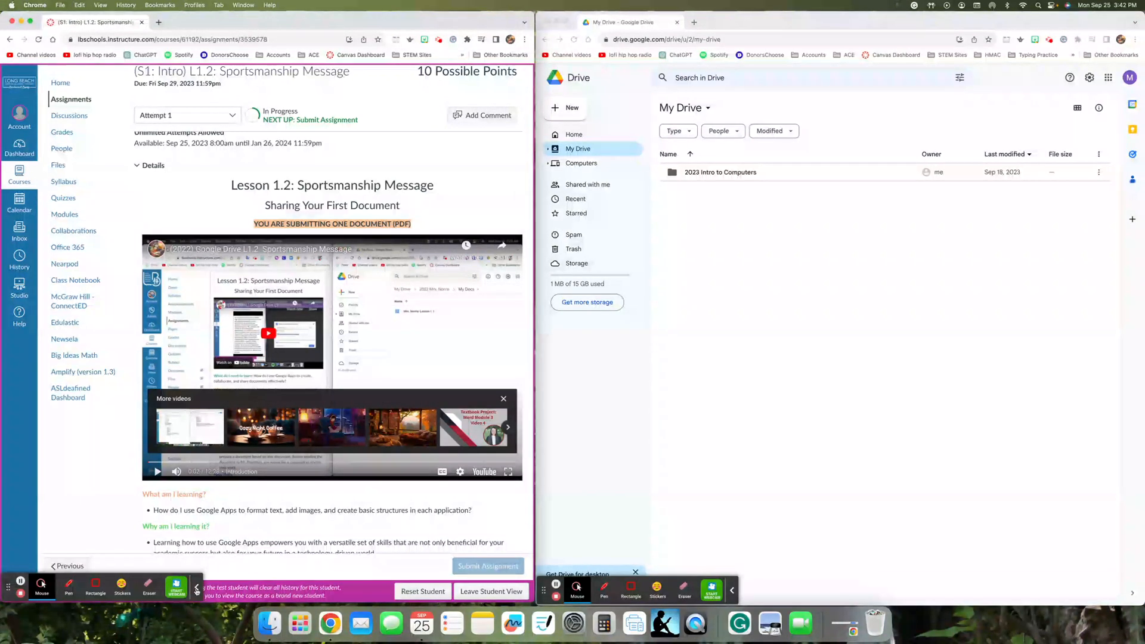
{"action": "left_click", "coordinate": [197, 591]}
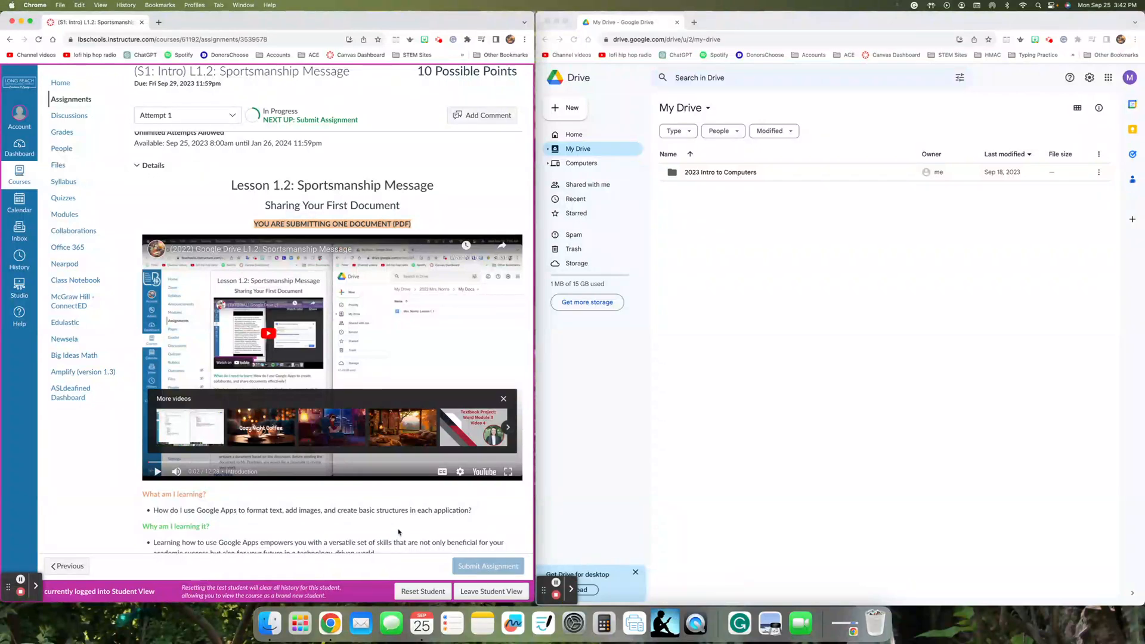
{"action": "scroll", "coordinate": [317, 491], "scroll_direction": "down", "scroll_amount": 3}
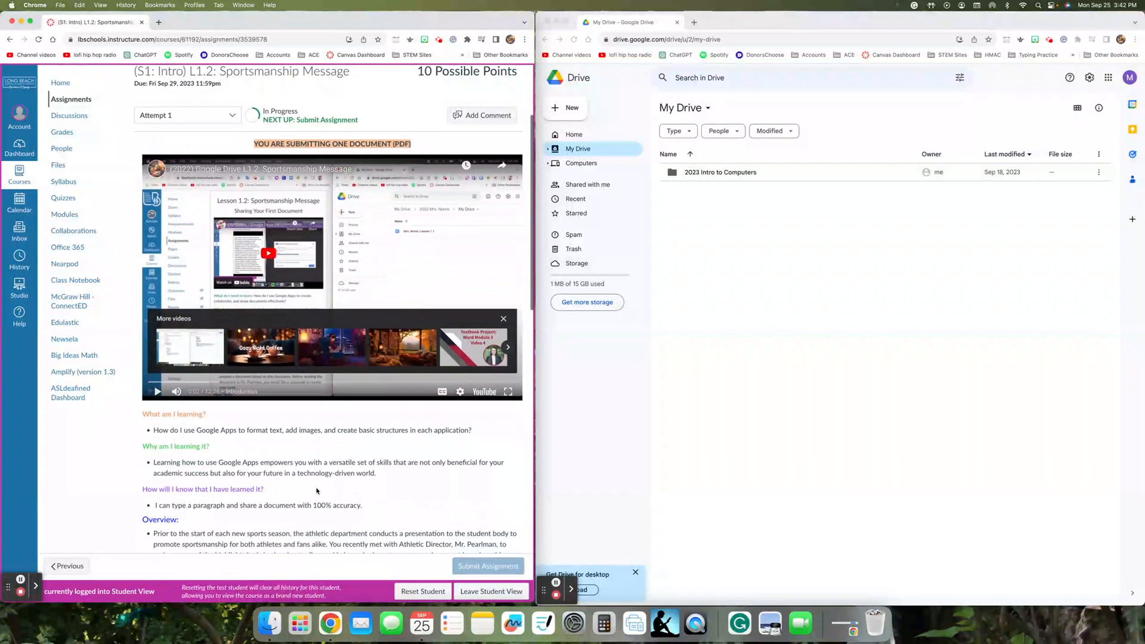
{"action": "scroll", "coordinate": [316, 491], "scroll_direction": "down", "scroll_amount": 1}
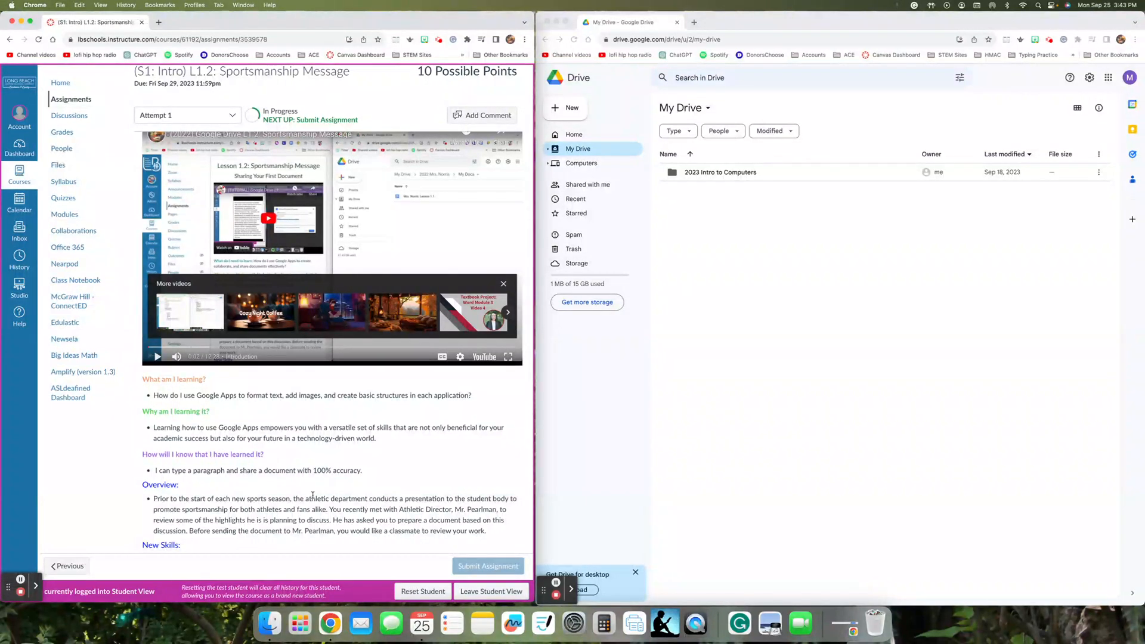
{"action": "scroll", "coordinate": [313, 498], "scroll_direction": "up", "scroll_amount": 1}
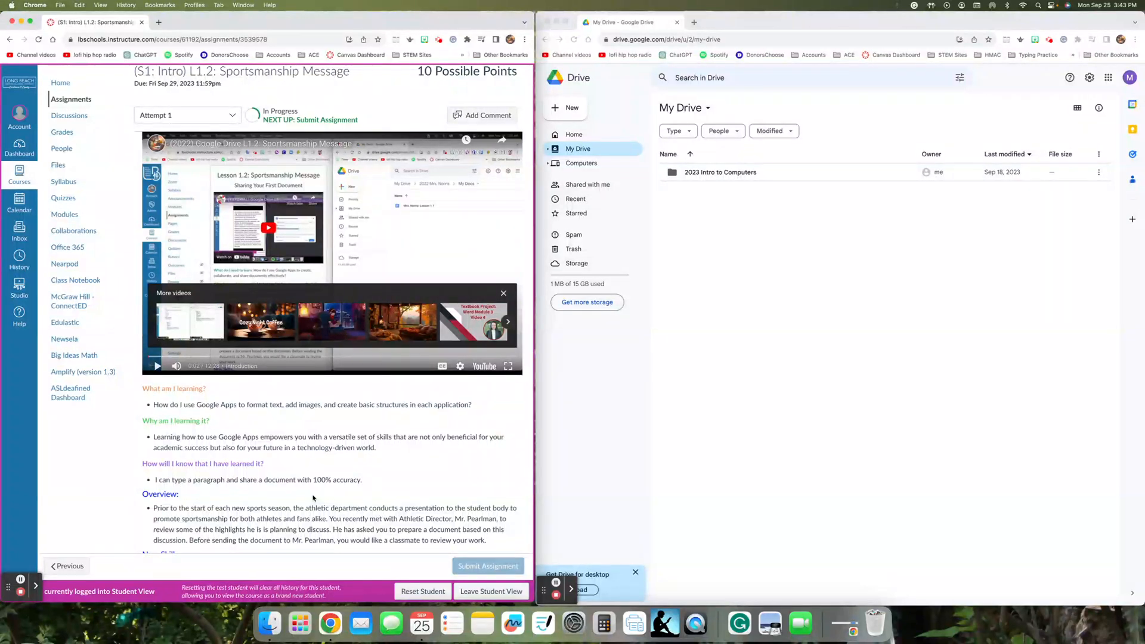
{"action": "left_click_drag", "start_coordinate": [357, 437], "coordinate": [500, 439]}
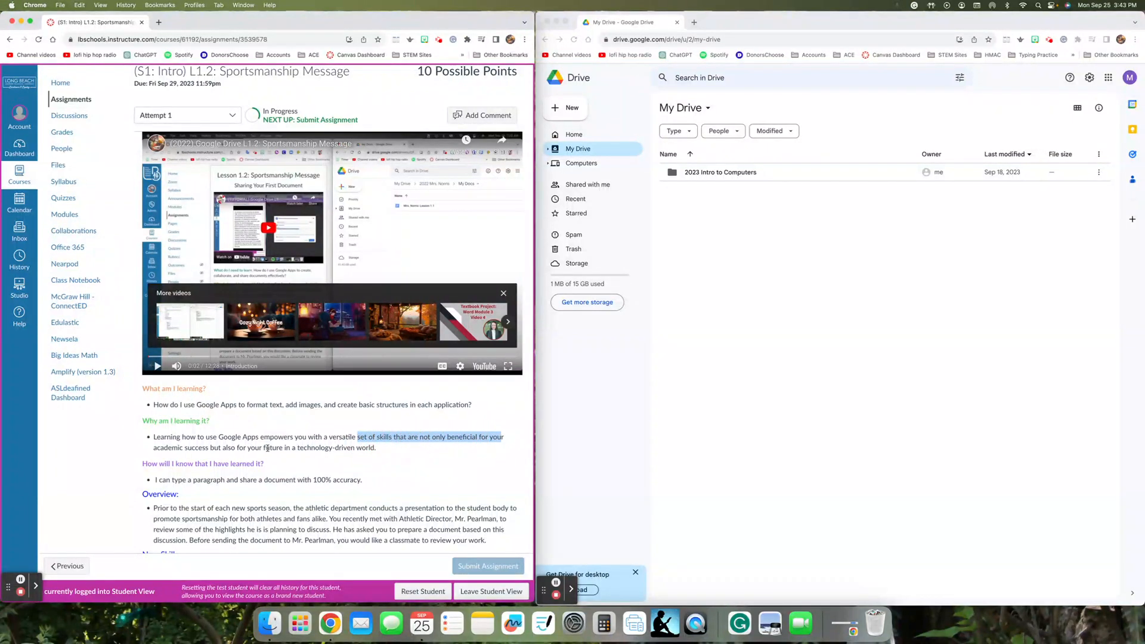
{"action": "left_click", "coordinate": [154, 448]}
{"action": "left_click_drag", "start_coordinate": [154, 449], "coordinate": [283, 448]}
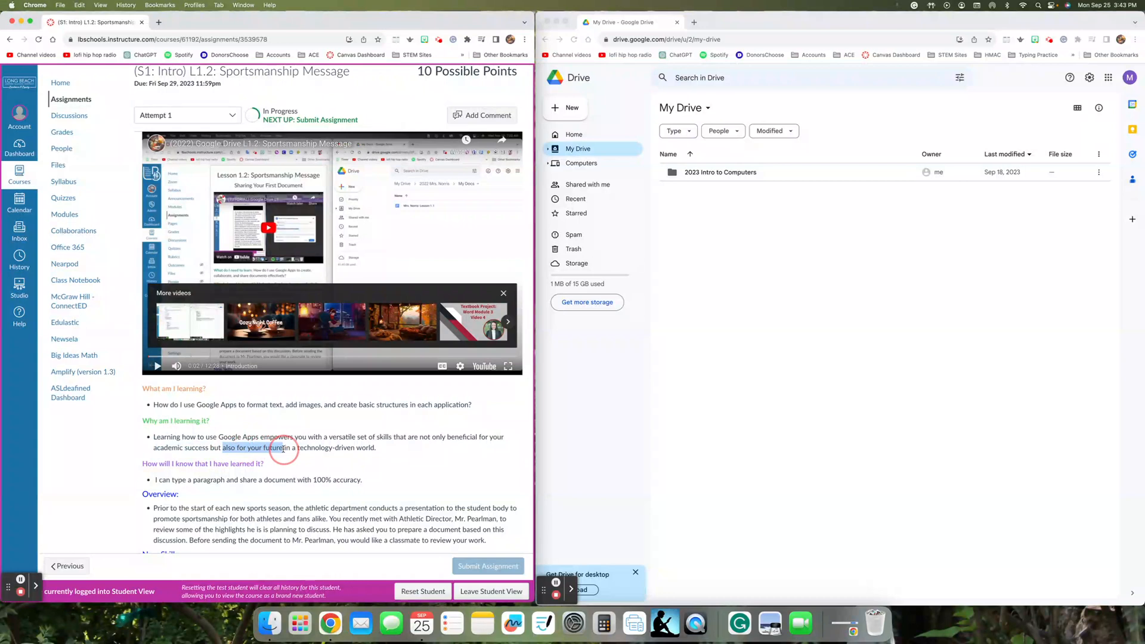
{"action": "left_click", "coordinate": [301, 466]}
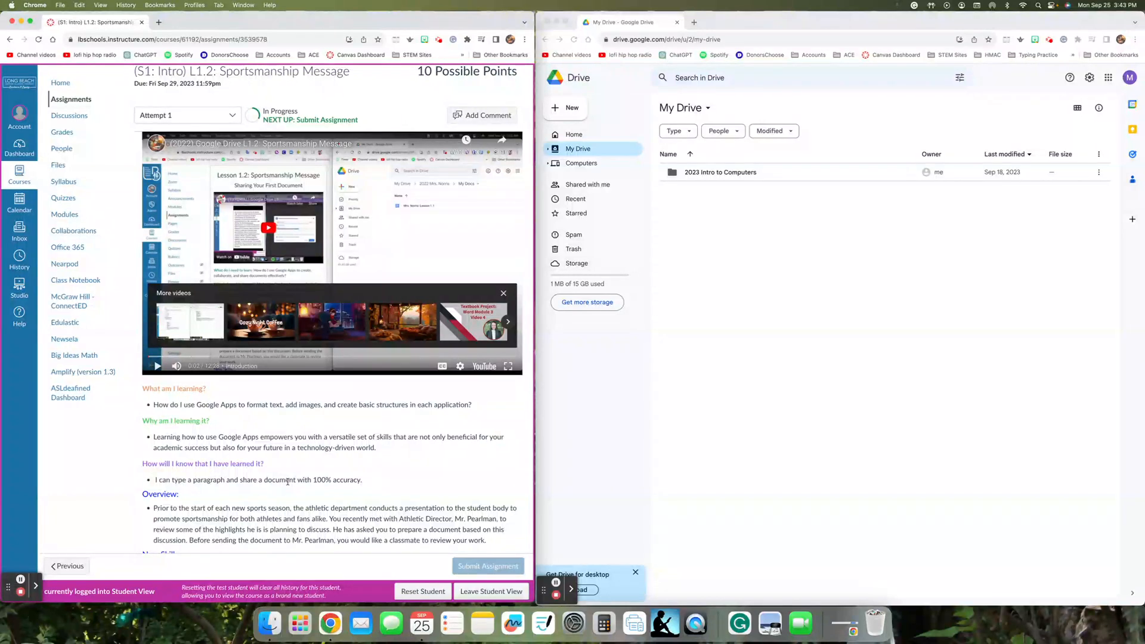
{"action": "scroll", "coordinate": [288, 481], "scroll_direction": "down", "scroll_amount": 4}
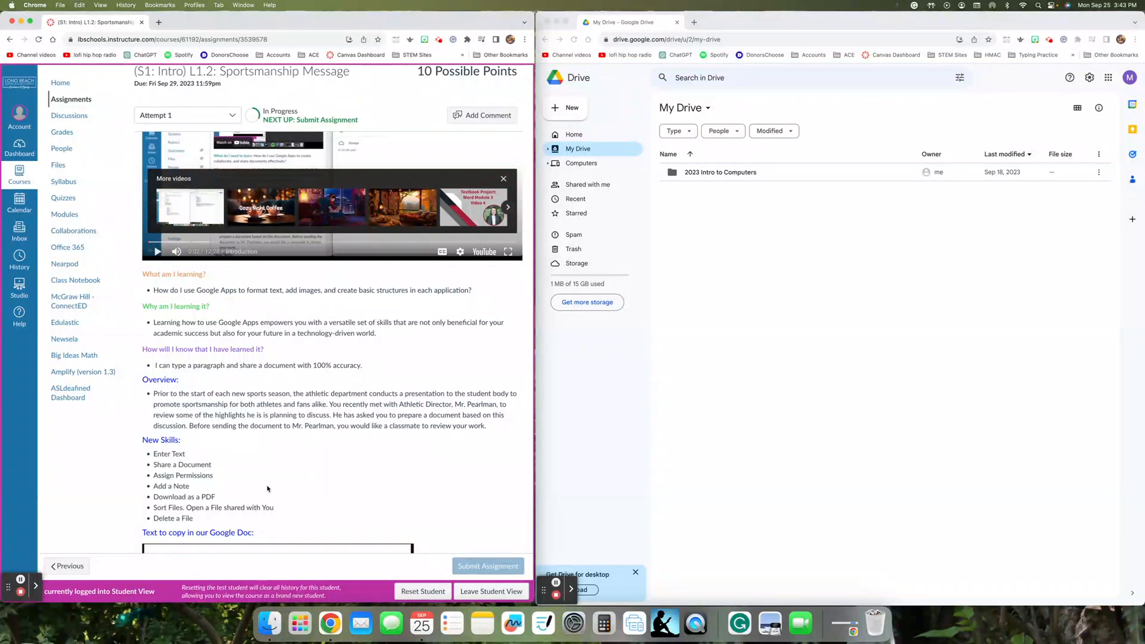
{"action": "scroll", "coordinate": [267, 489], "scroll_direction": "down", "scroll_amount": 3}
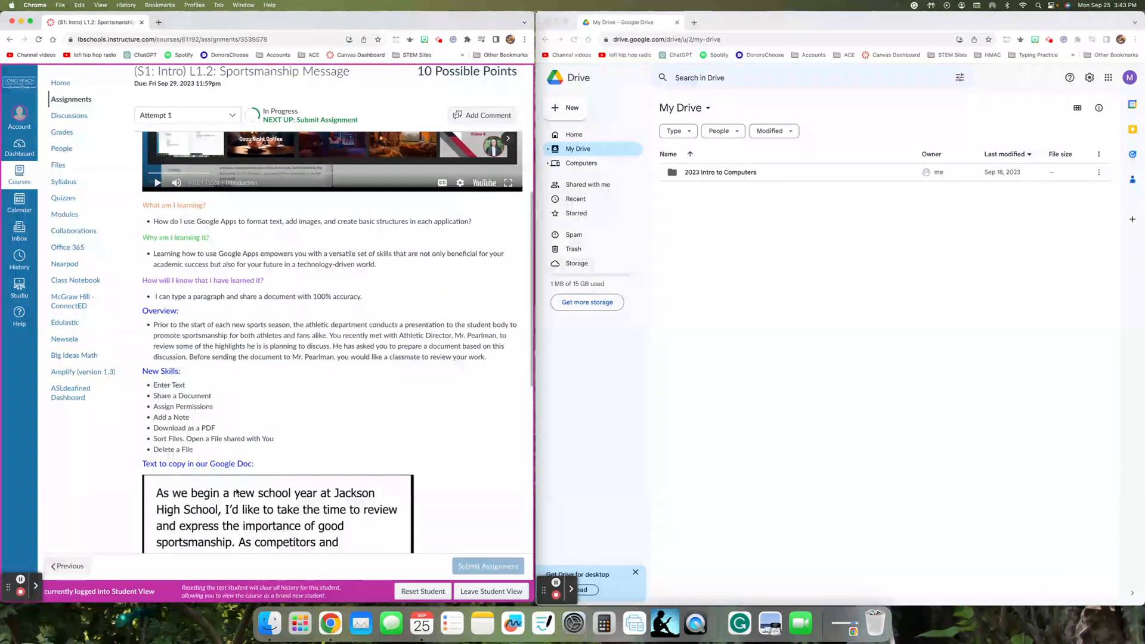
{"action": "scroll", "coordinate": [222, 491], "scroll_direction": "down", "scroll_amount": 2}
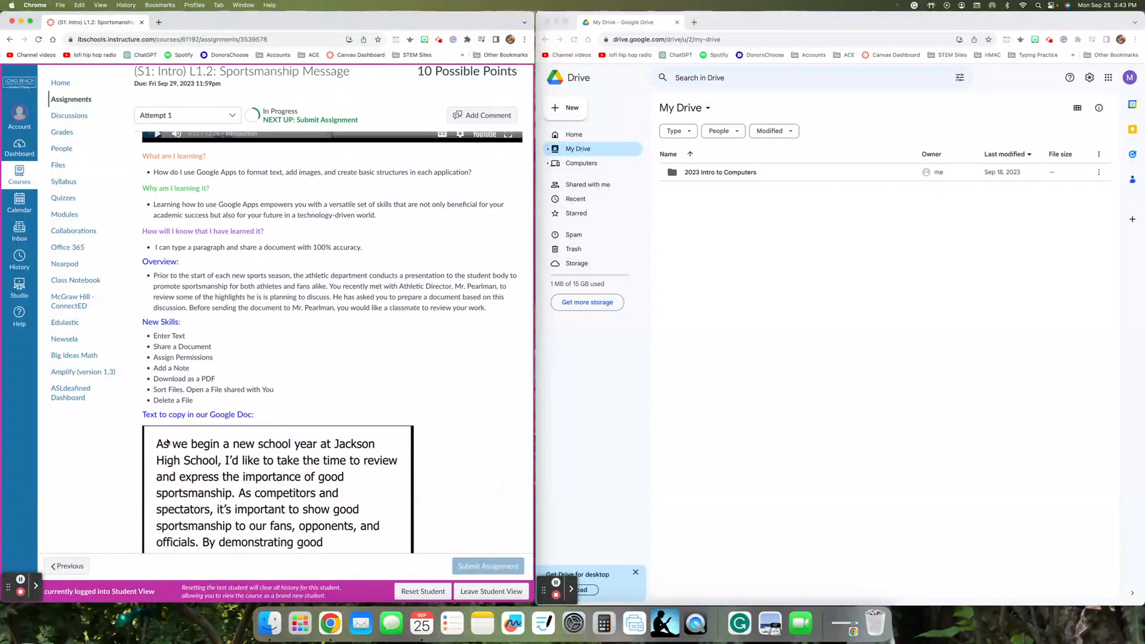
{"action": "scroll", "coordinate": [296, 463], "scroll_direction": "up", "scroll_amount": 10}
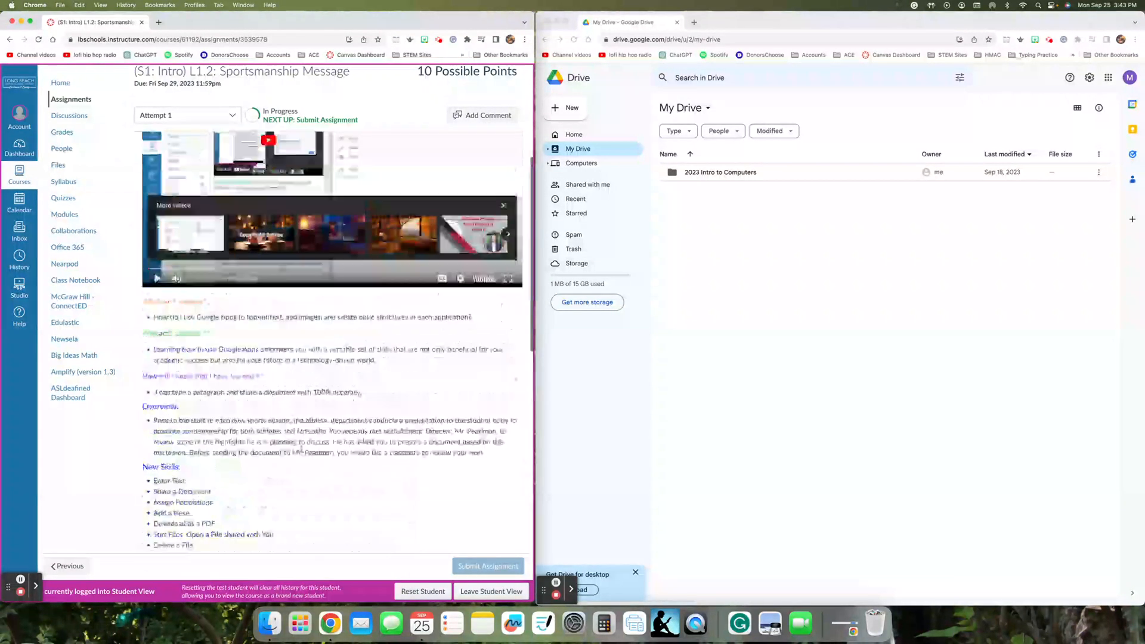
{"action": "scroll", "coordinate": [303, 452], "scroll_direction": "up", "scroll_amount": 5}
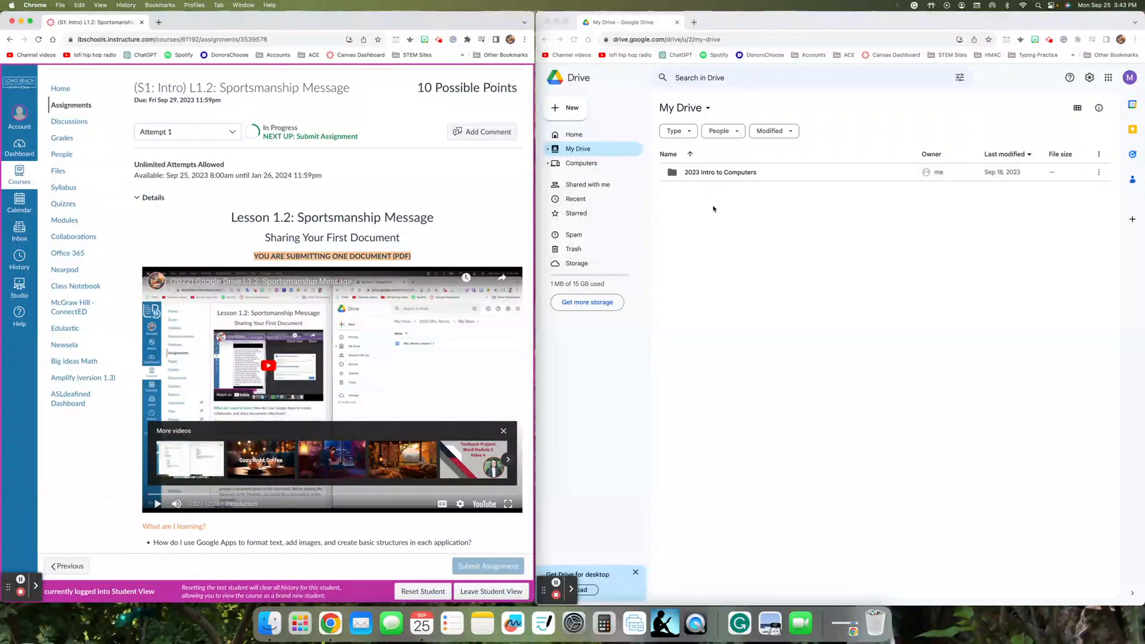
- Open 2023 Intro to Computers > My Docs and create a new Google Docs document there
{"action": "double_click", "coordinate": [708, 173]}
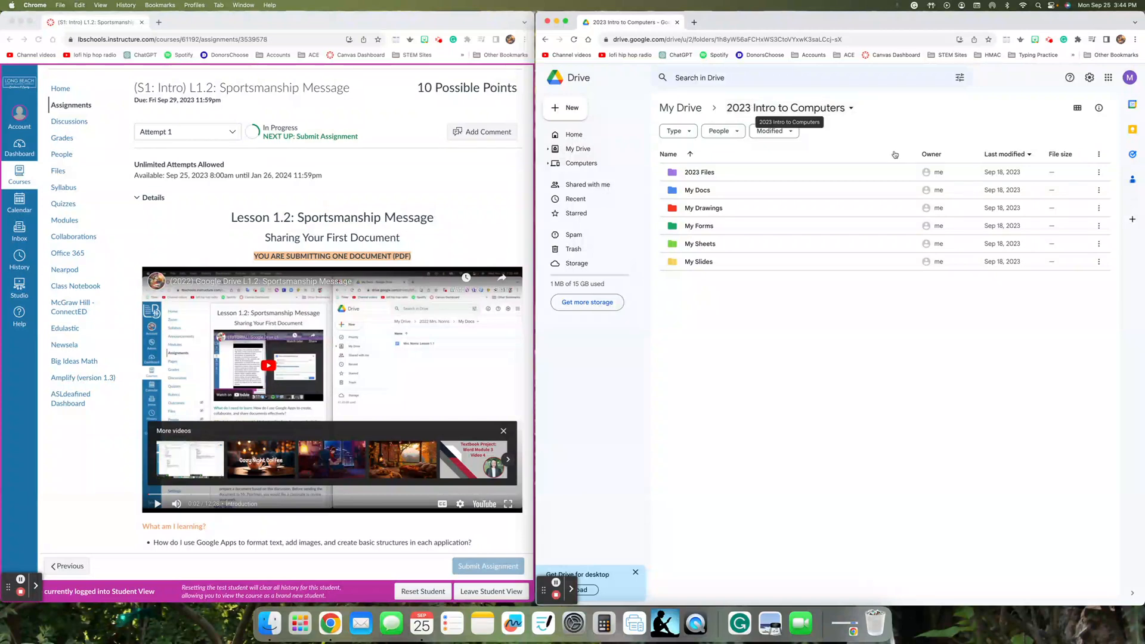
{"action": "double_click", "coordinate": [706, 195]}
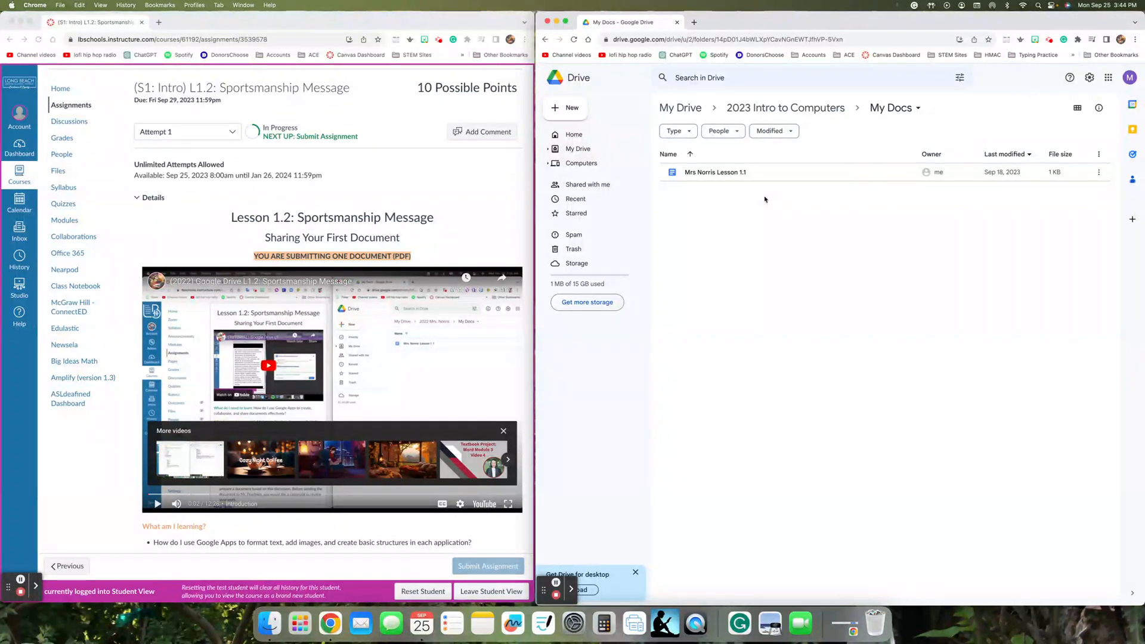
{"action": "left_click", "coordinate": [563, 109]}
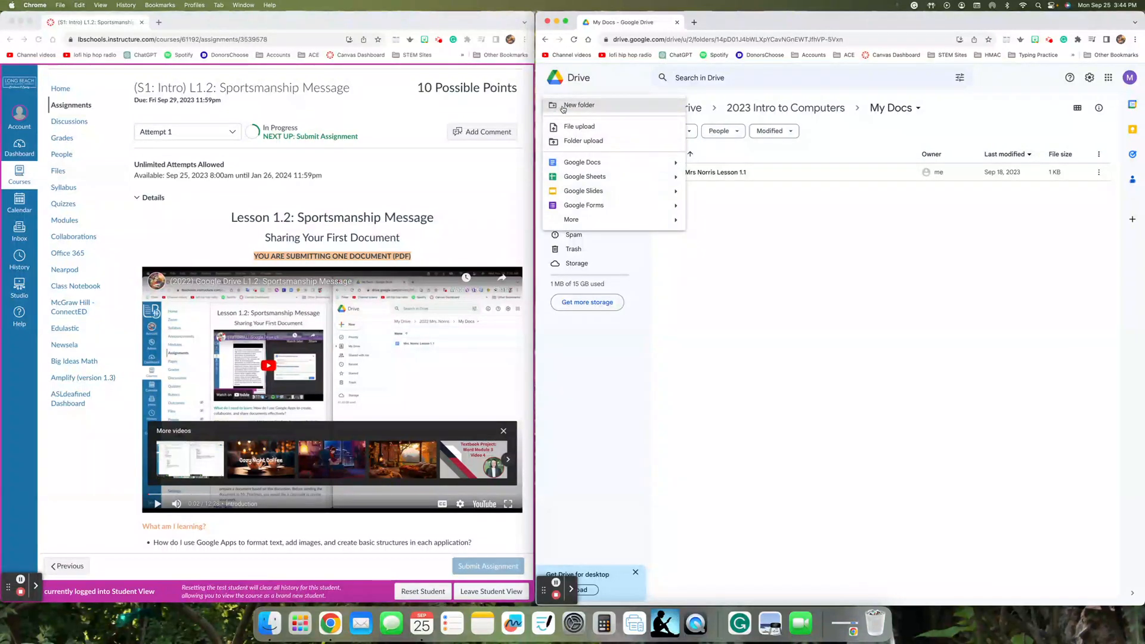
{"action": "left_click", "coordinate": [614, 163]}
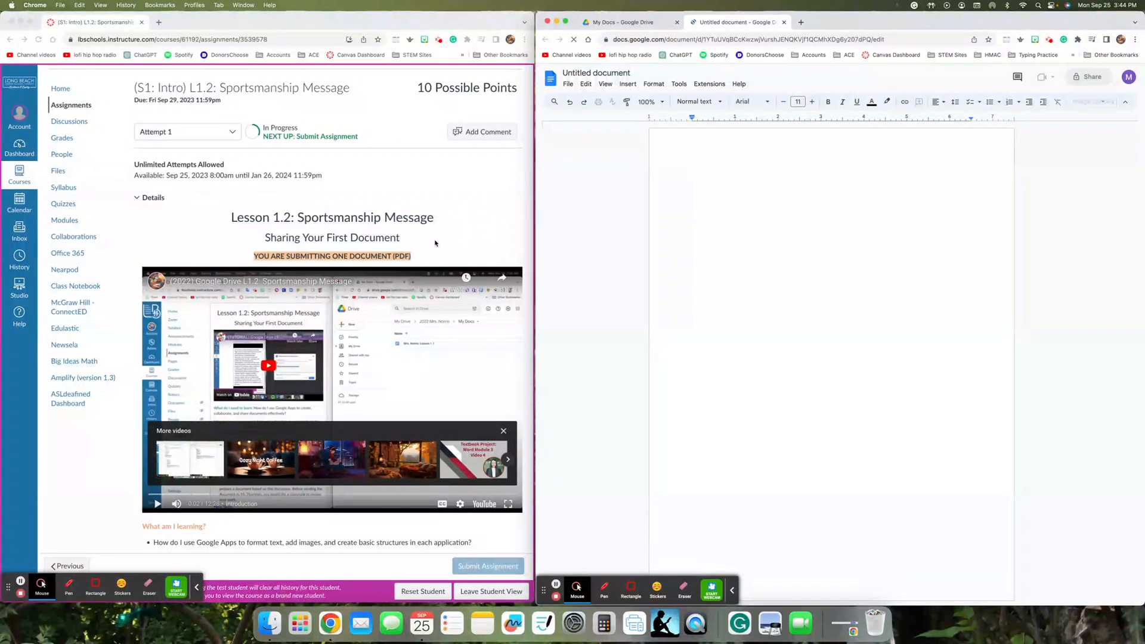
- Retitle the untitled document 'L1.2 Sportsmanship Message'
{"action": "scroll", "coordinate": [435, 243], "scroll_direction": "down", "scroll_amount": 4}
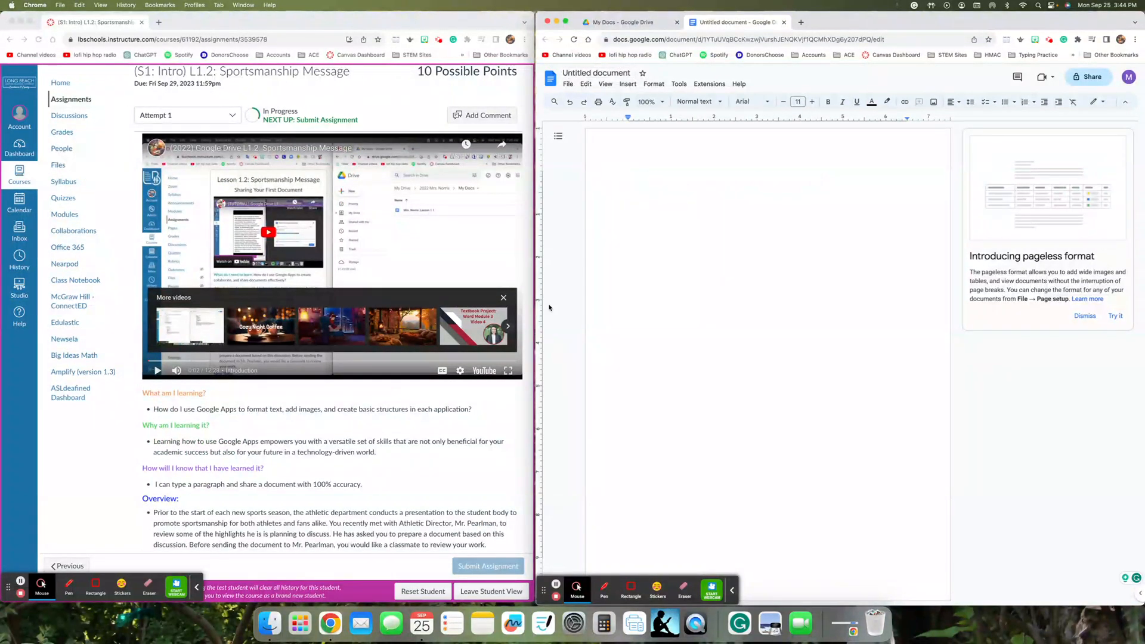
{"action": "scroll", "coordinate": [434, 345], "scroll_direction": "down", "scroll_amount": 2}
{"action": "scroll", "coordinate": [435, 345], "scroll_direction": "down", "scroll_amount": 15}
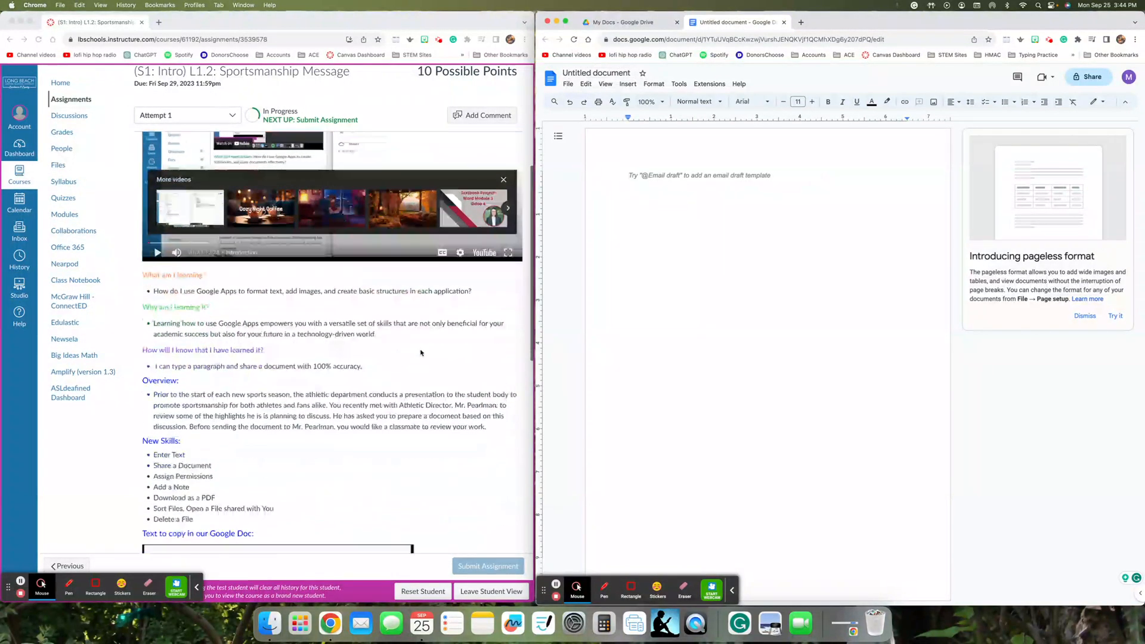
{"action": "scroll", "coordinate": [421, 353], "scroll_direction": "down", "scroll_amount": 5}
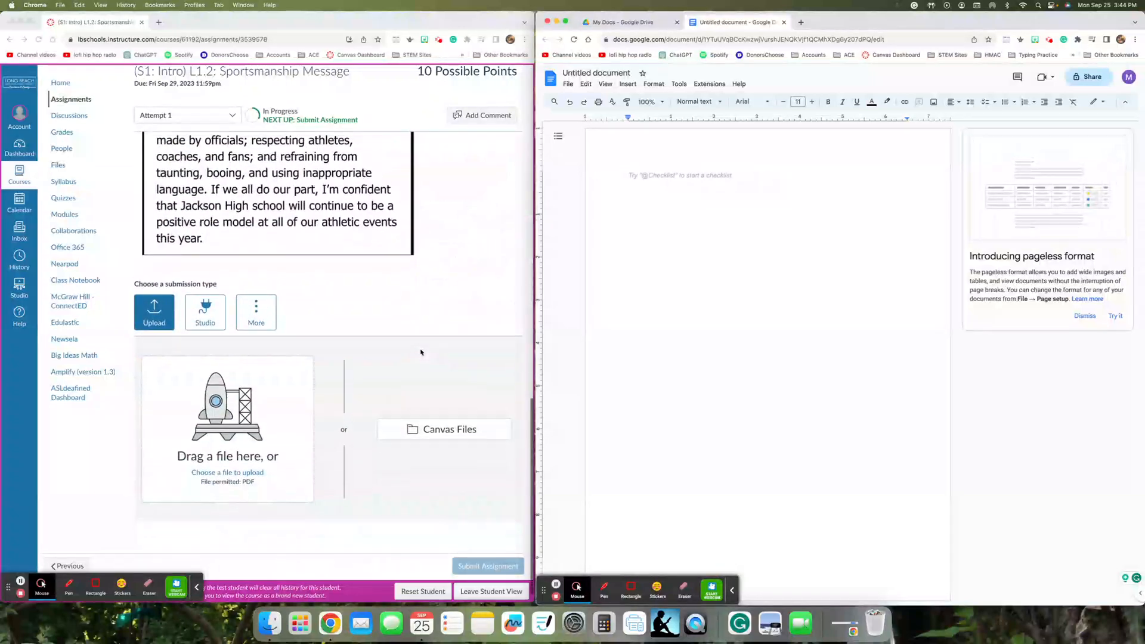
{"action": "scroll", "coordinate": [420, 353], "scroll_direction": "up", "scroll_amount": 7}
{"action": "scroll", "coordinate": [420, 352], "scroll_direction": "up", "scroll_amount": 10}
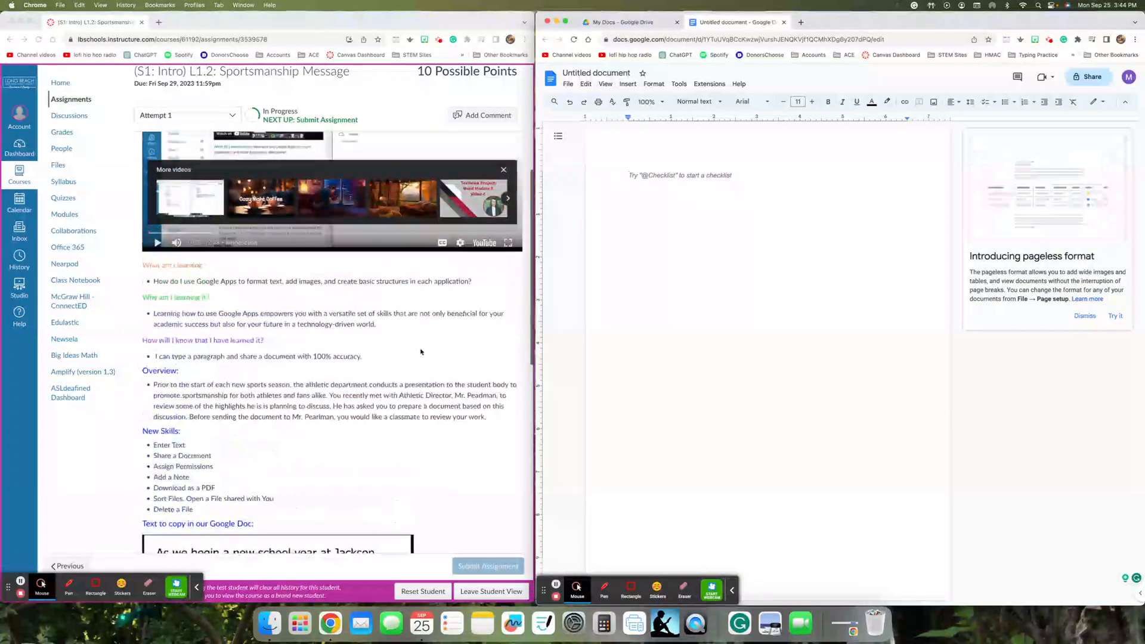
{"action": "scroll", "coordinate": [419, 352], "scroll_direction": "down", "scroll_amount": 1}
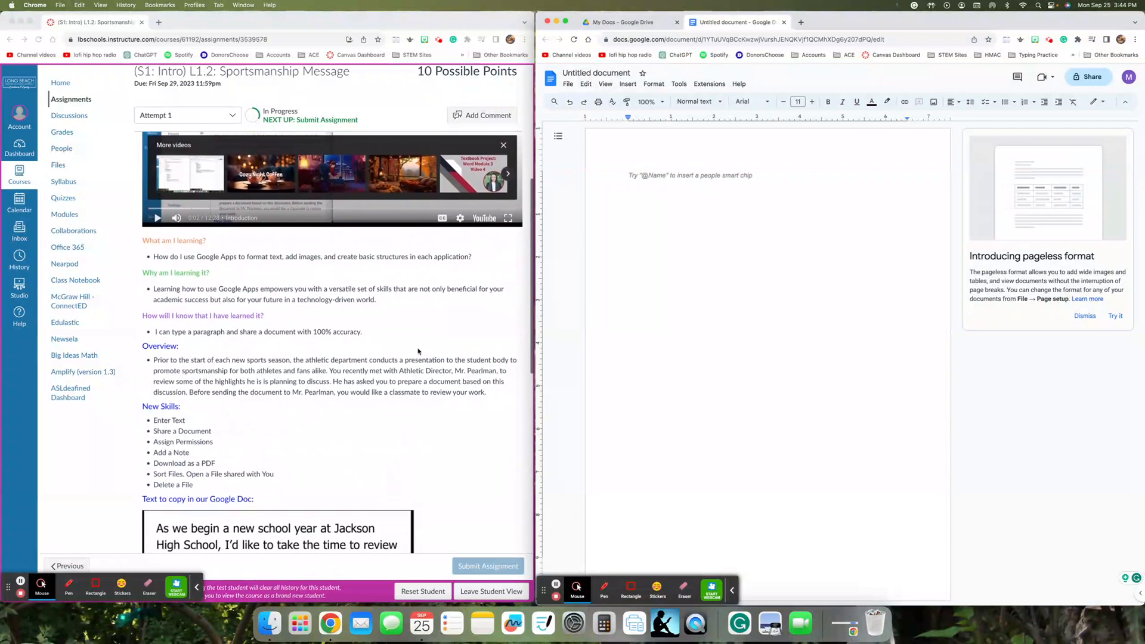
{"action": "scroll", "coordinate": [419, 351], "scroll_direction": "up", "scroll_amount": 6}
{"action": "scroll", "coordinate": [419, 352], "scroll_direction": "up", "scroll_amount": 5}
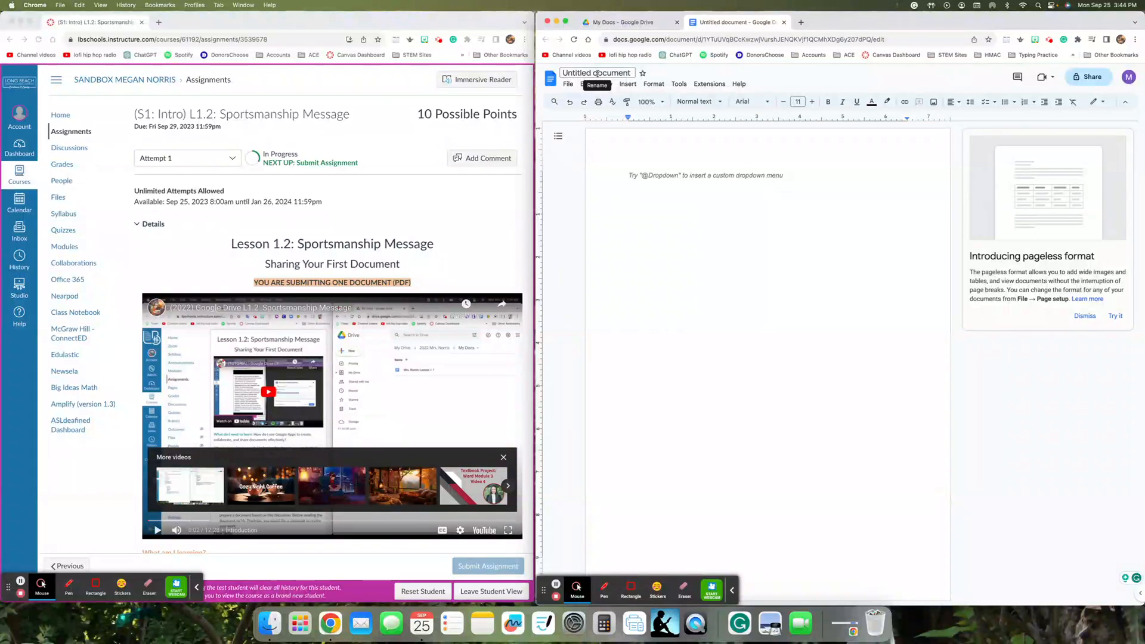
{"action": "left_click", "coordinate": [594, 73]}
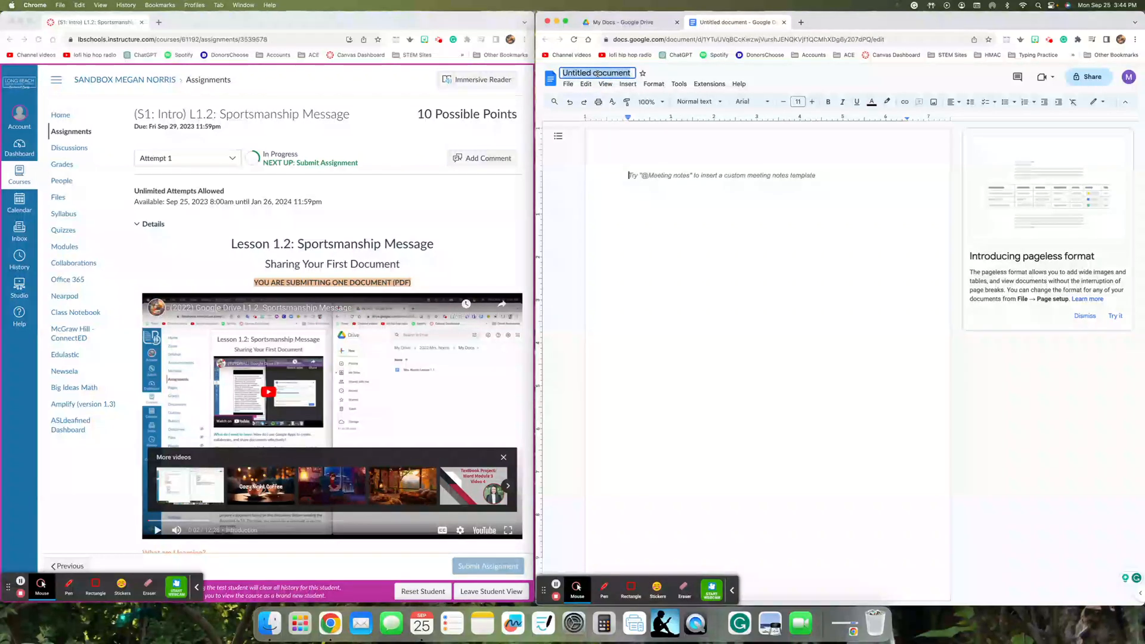
{"action": "type", "text": "L"}
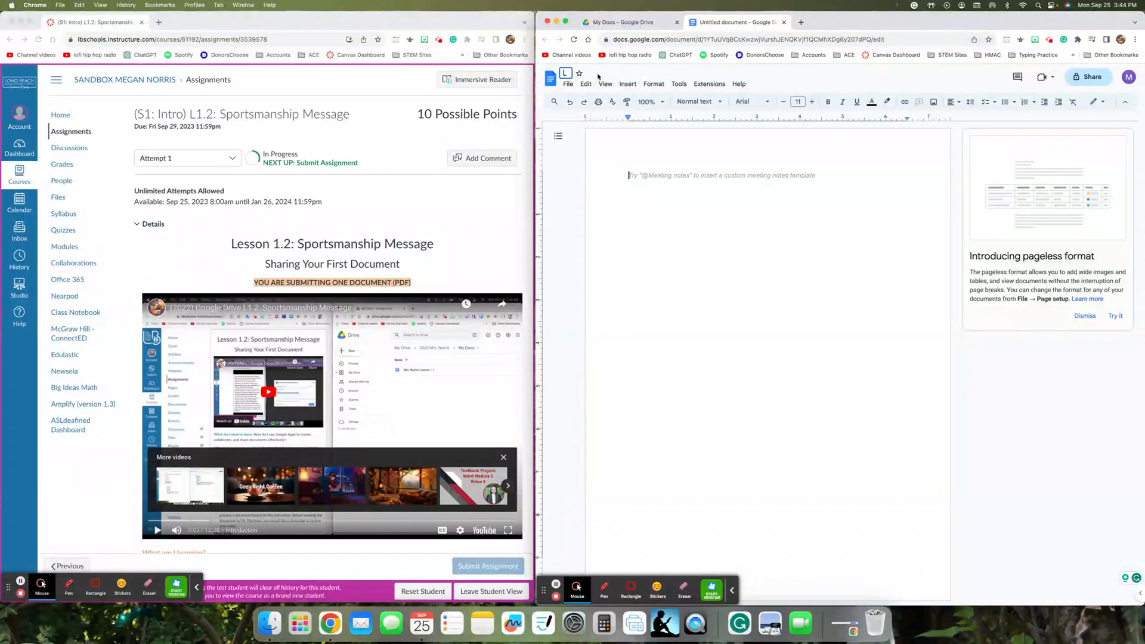
{"action": "type", "text": "1.2"}
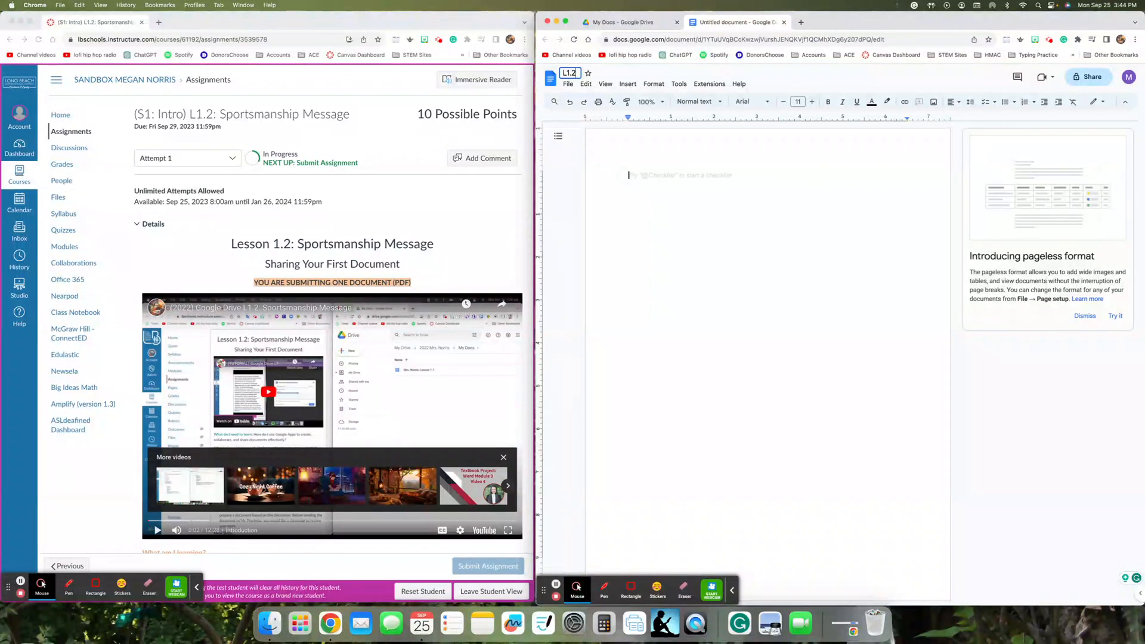
{"action": "type", "text": " Sportsmanshi"}
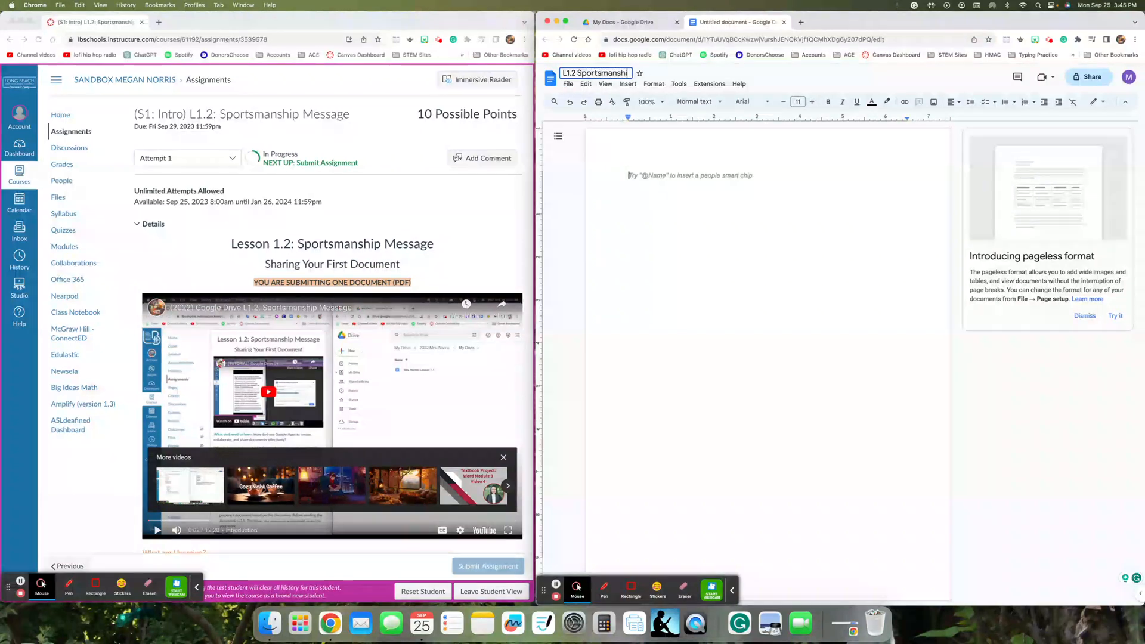
{"action": "type", "text": "p Message"}
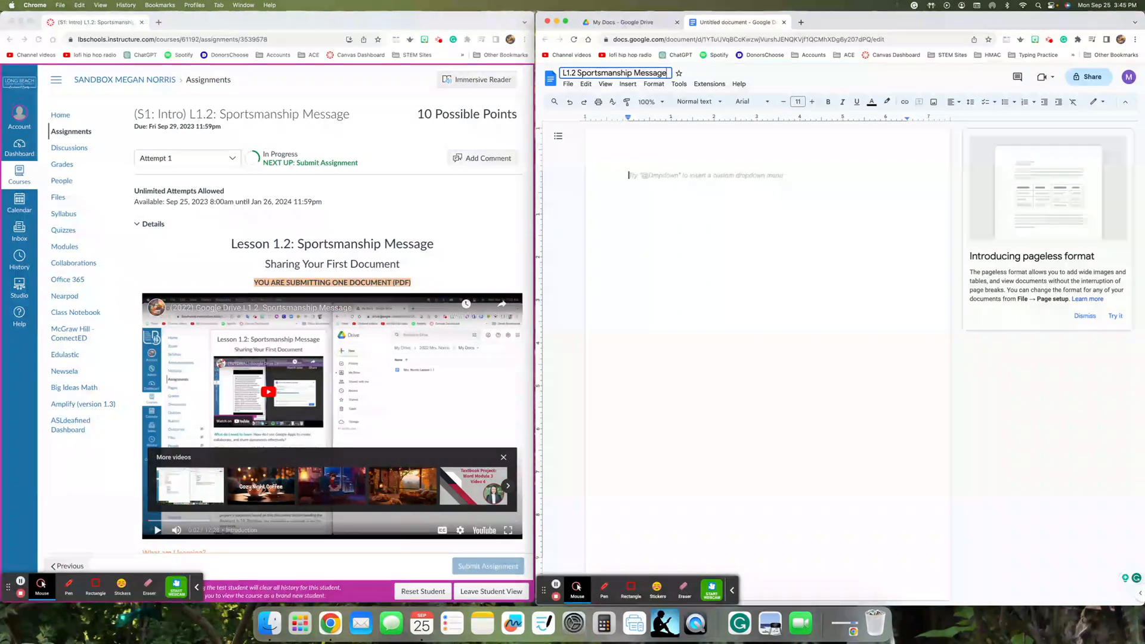
{"action": "key", "text": "Return"}
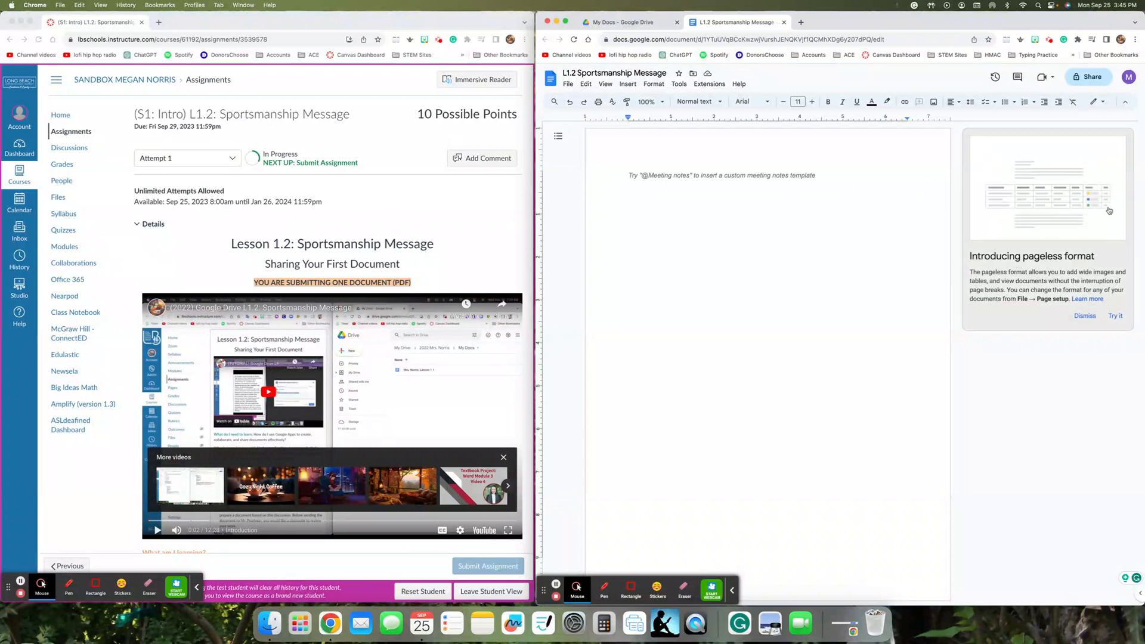
- Dismiss the 'Introducing pageless format' card and scroll Canvas down to the 'Text to copy' box
{"action": "left_click", "coordinate": [1075, 318]}
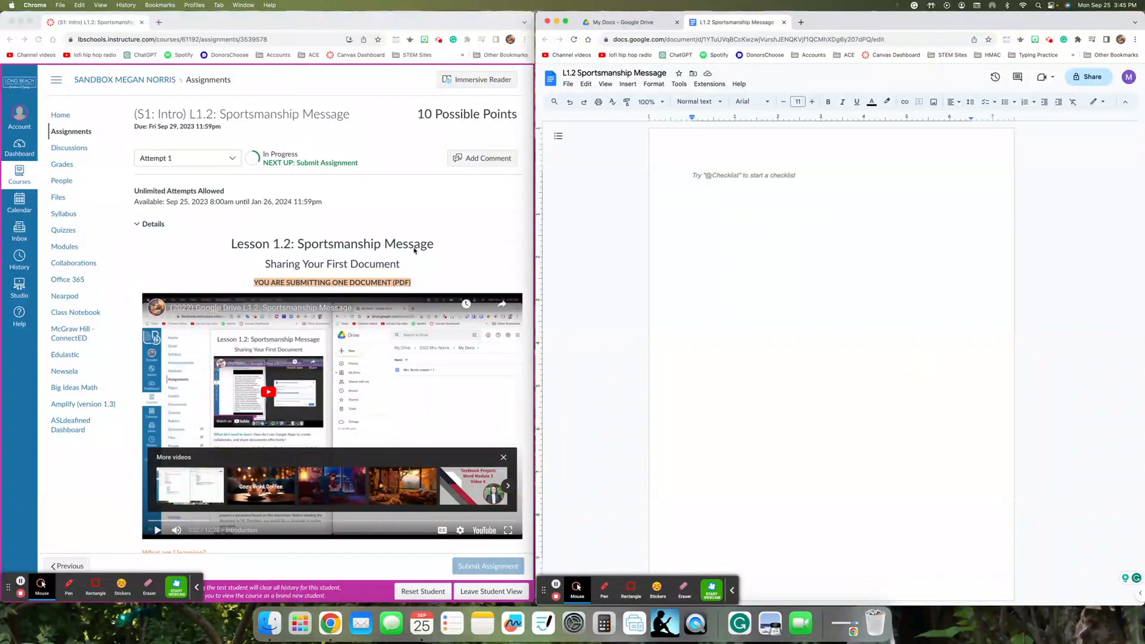
{"action": "scroll", "coordinate": [414, 250], "scroll_direction": "down", "scroll_amount": 5}
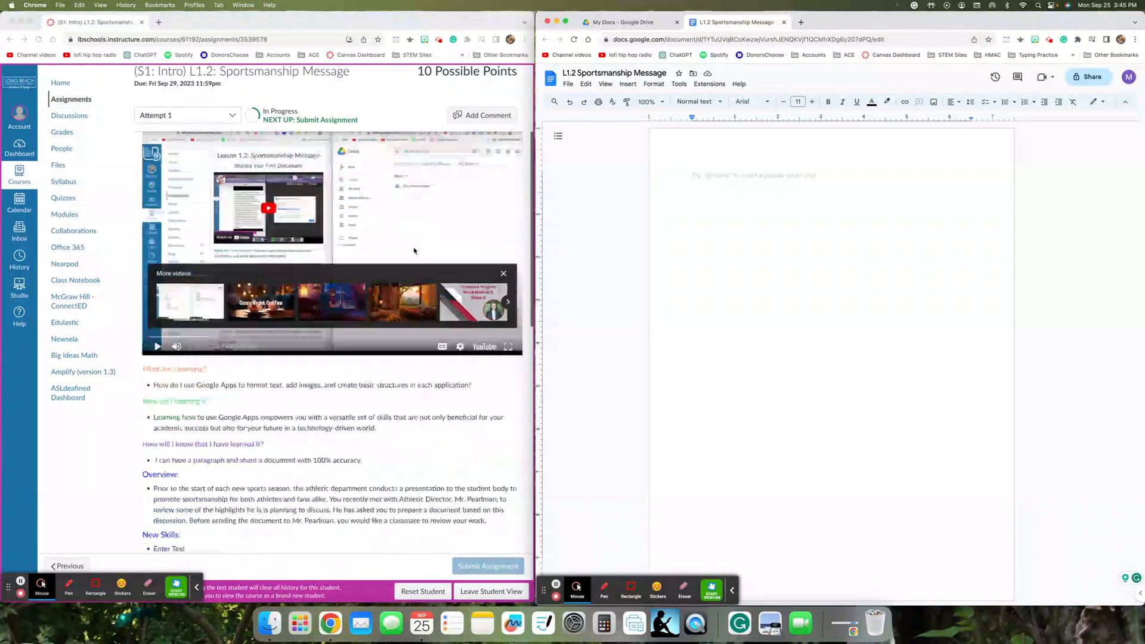
{"action": "scroll", "coordinate": [414, 250], "scroll_direction": "down", "scroll_amount": 10}
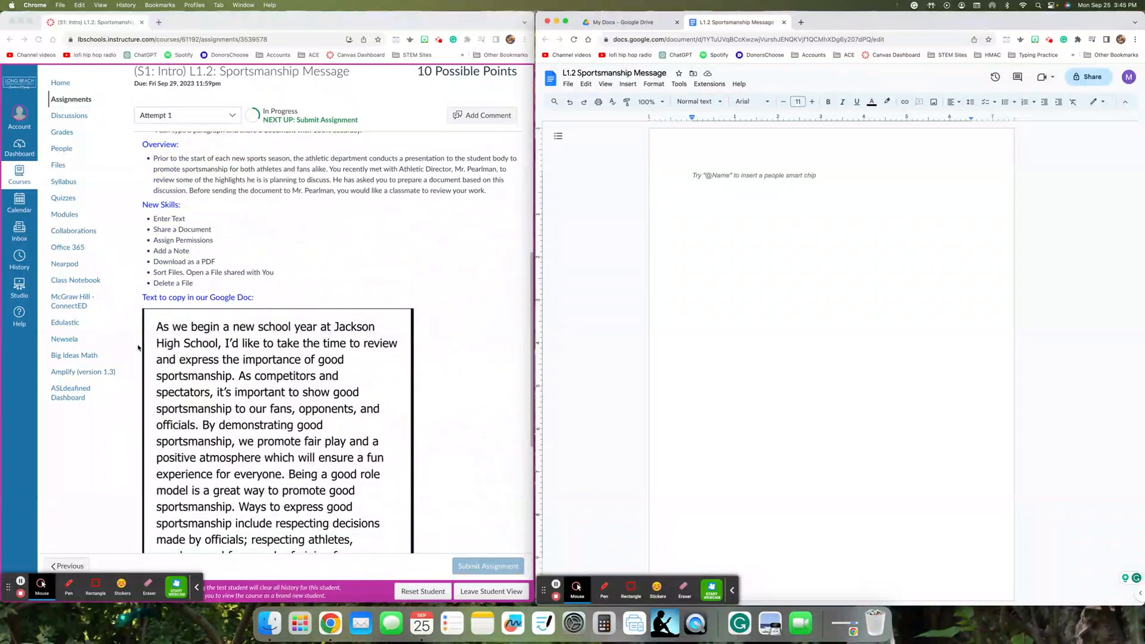
{"action": "scroll", "coordinate": [281, 338], "scroll_direction": "down", "scroll_amount": 1}
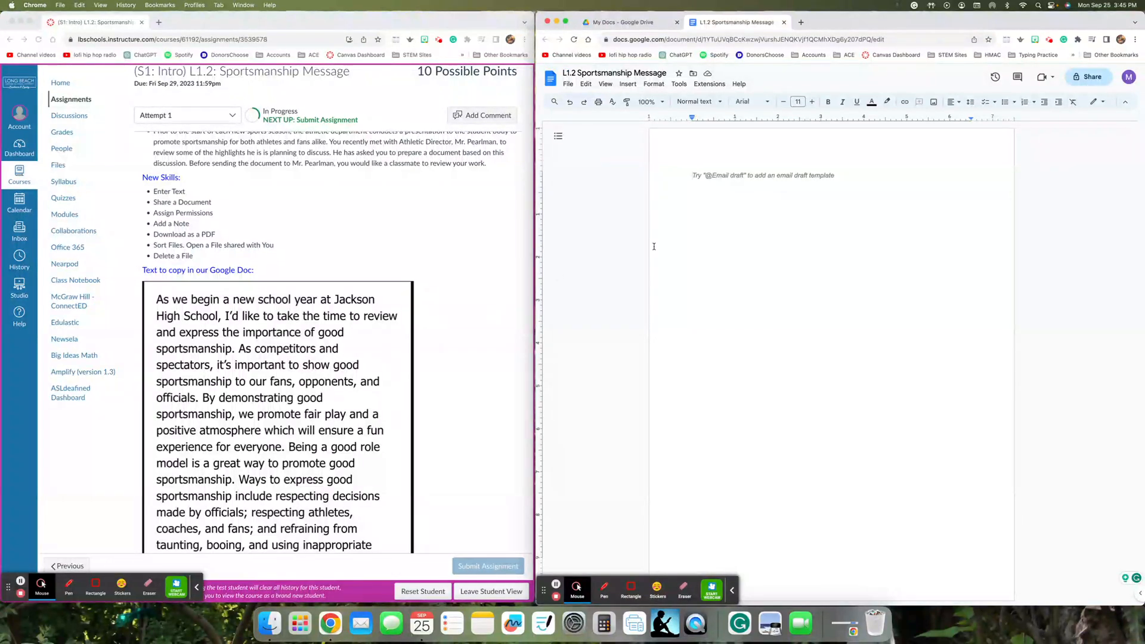
- Type the sportsmanship paragraph beginning 'As we begin a new school year at Jackson High School.'
{"action": "type", "text": "As we b"}
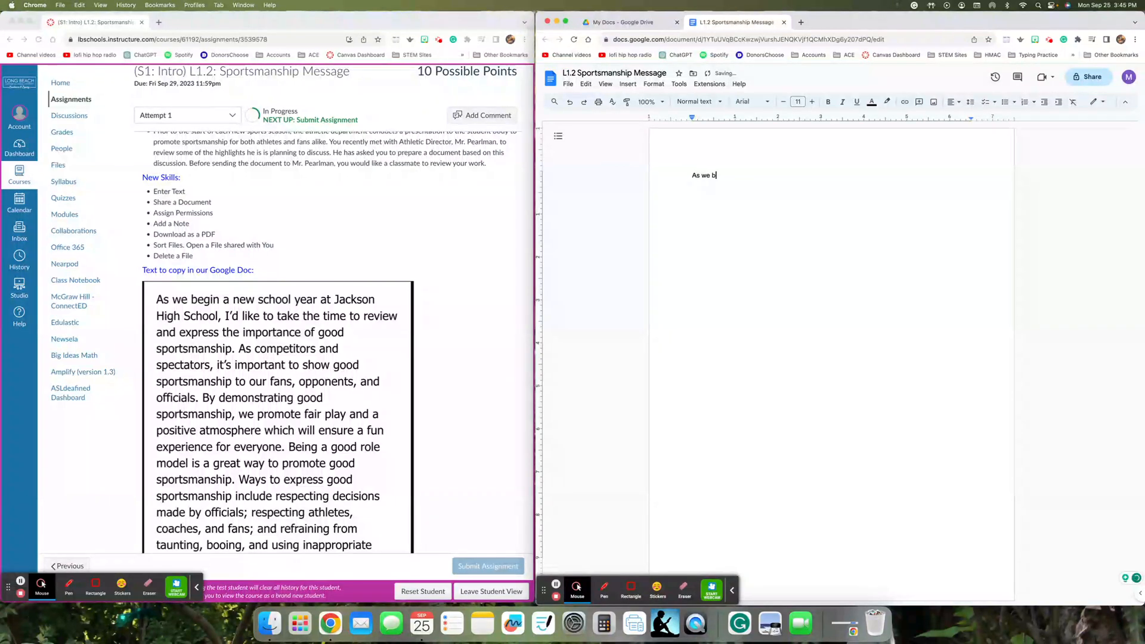
{"action": "type", "text": "egin a new school year at Jackson High School."}
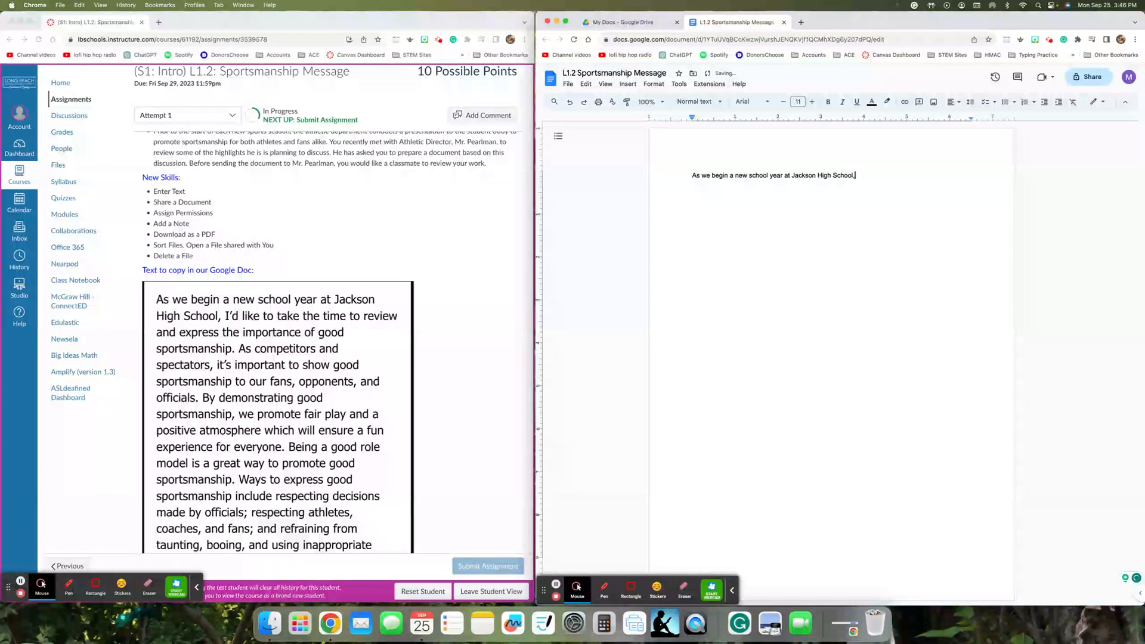
{"action": "type", "text": " I'd like to s"}
{"action": "type", "text": "ake the time to review and express"}
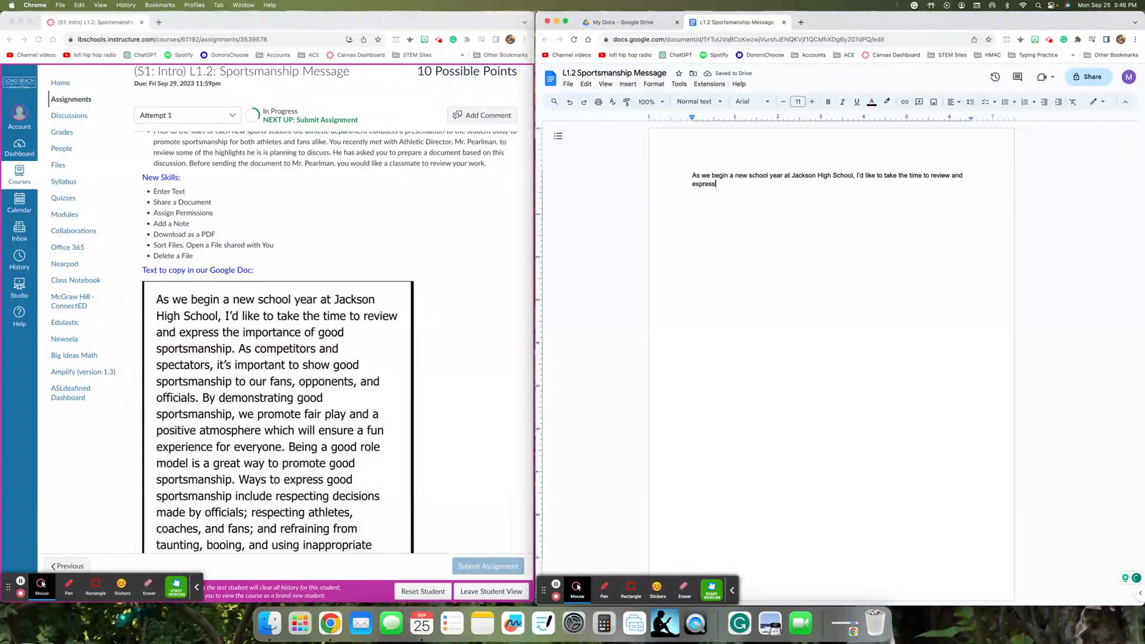
{"action": "type", "text": " the importance of good sportsmanship. As competitors and spectators, it’s important to"}
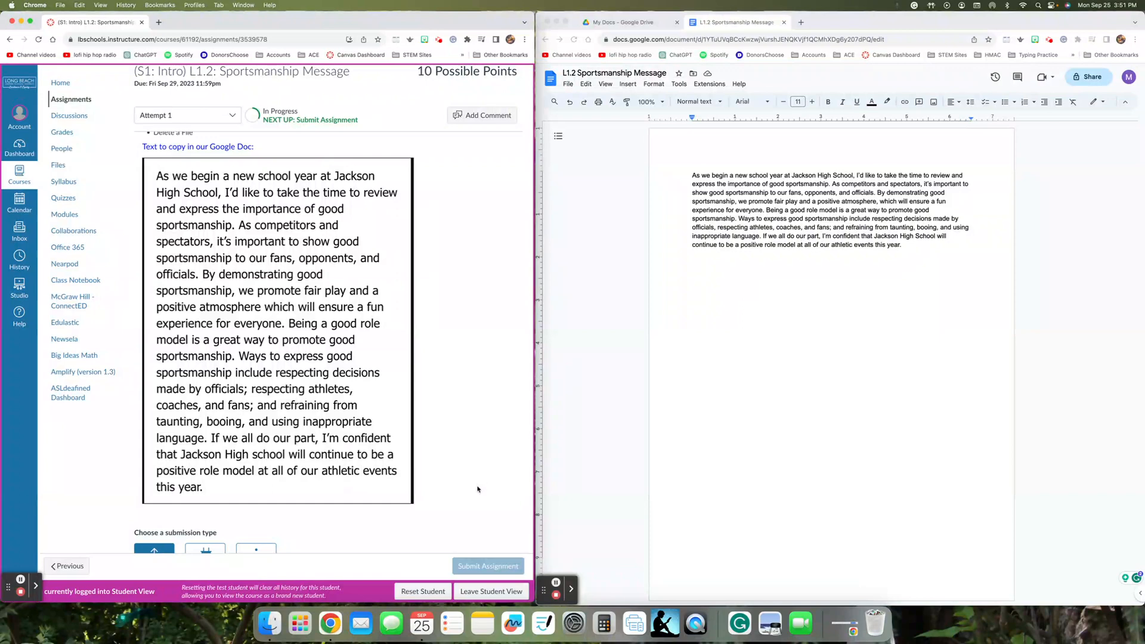
- Share the document by adding the classmate's school e-mail address as a recipient
{"action": "left_click", "coordinate": [1085, 80]}
{"action": "left_click", "coordinate": [1085, 80]}
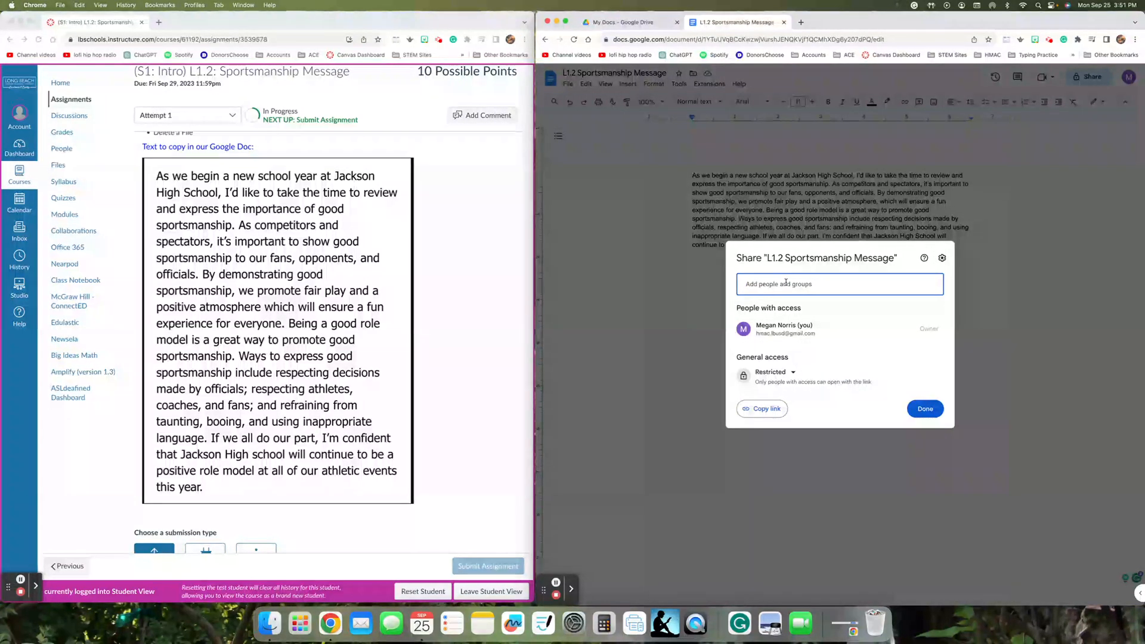
{"action": "left_click_drag", "start_coordinate": [781, 284], "coordinate": [743, 282]}
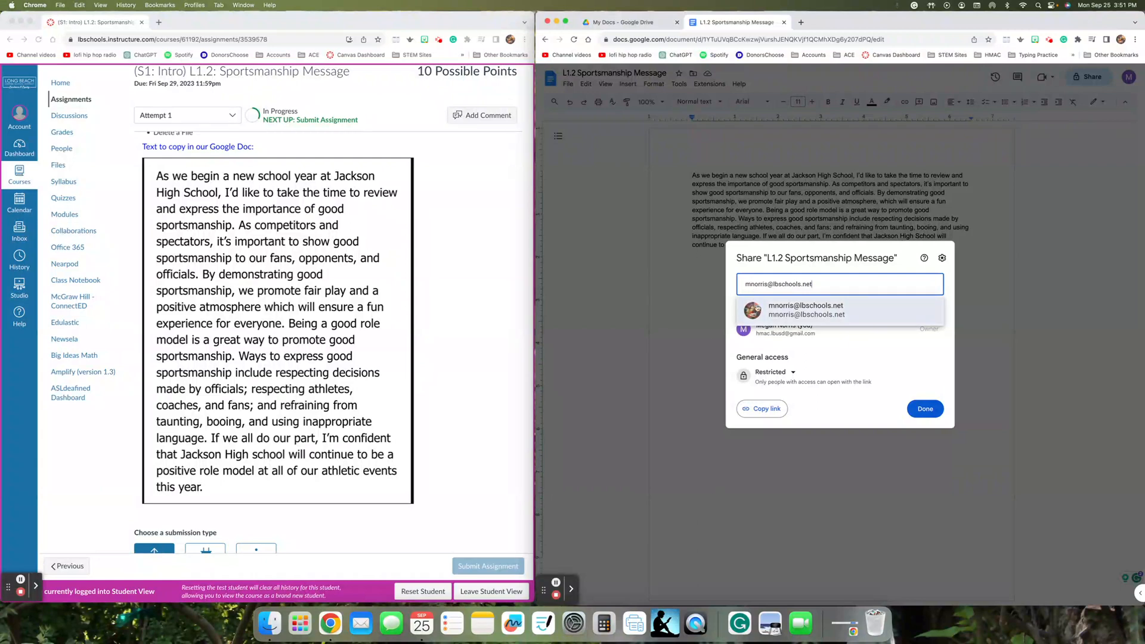
{"action": "left_click", "coordinate": [881, 307]}
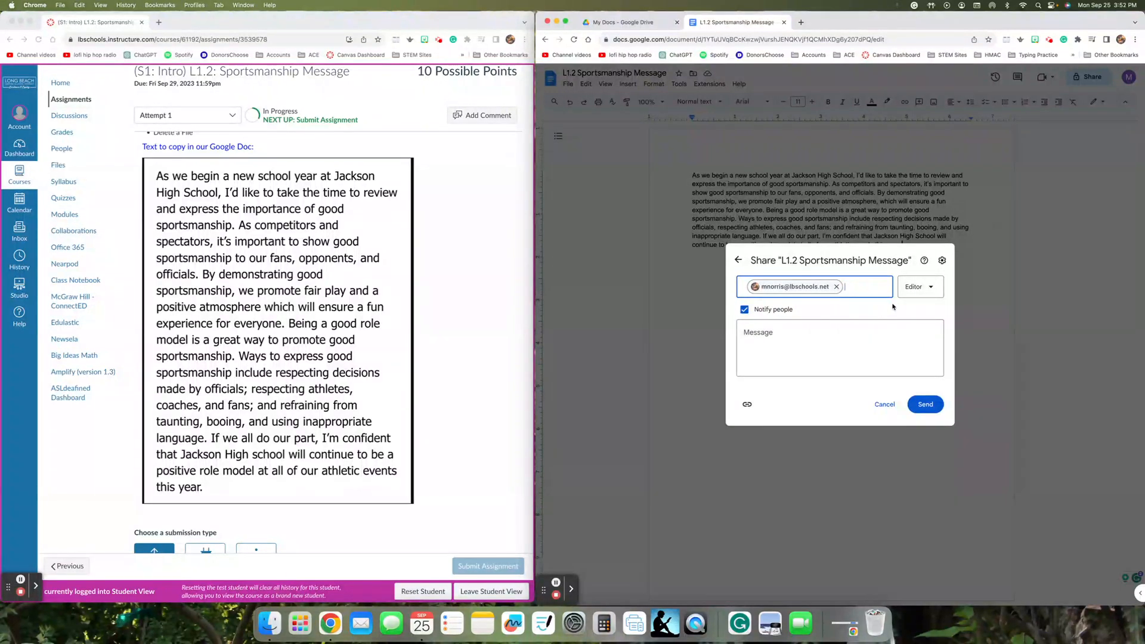
- Keep Editor access and add a note asking the classmate to proofread before sending it to the athletic director
{"action": "left_click", "coordinate": [926, 295]}
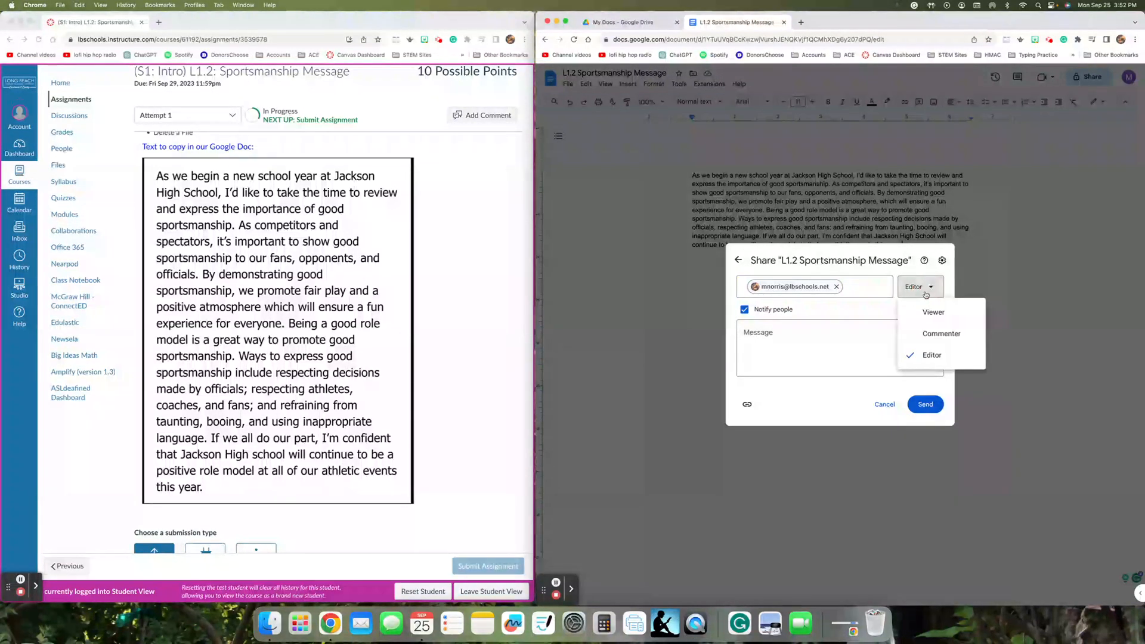
{"action": "left_click", "coordinate": [930, 356]}
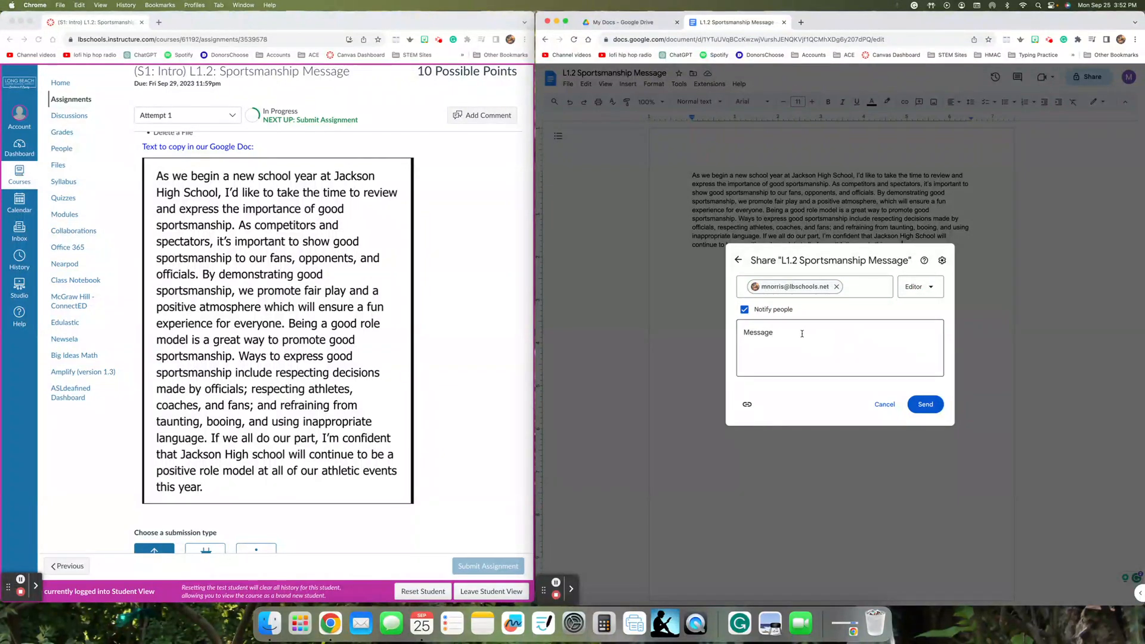
{"action": "left_click", "coordinate": [779, 332]}
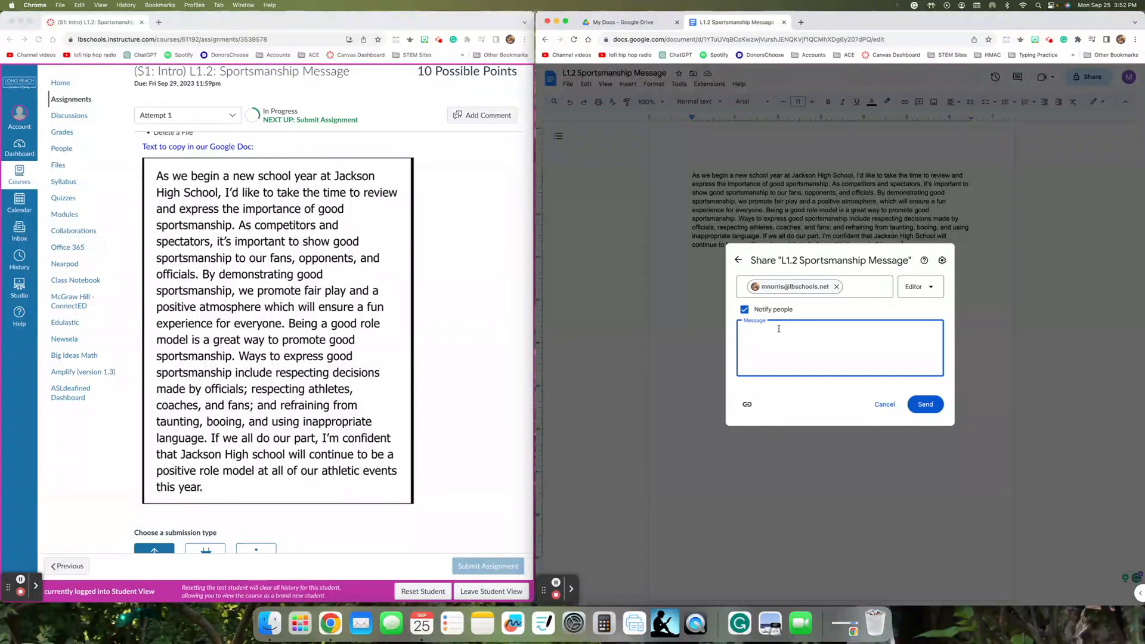
{"action": "type", "text": "Please proofread"}
{"action": "type", "text": "before I send to Mr. "}
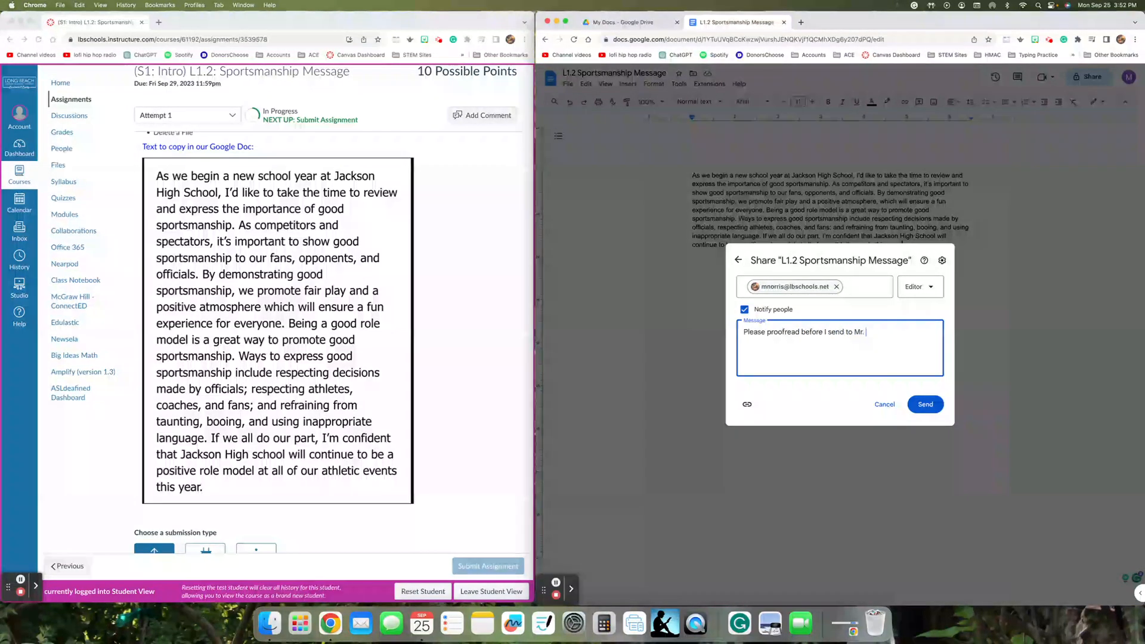
{"action": "type", "text": "Pearlman."}
{"action": "scroll", "coordinate": [446, 315], "scroll_direction": "up", "scroll_amount": 5}
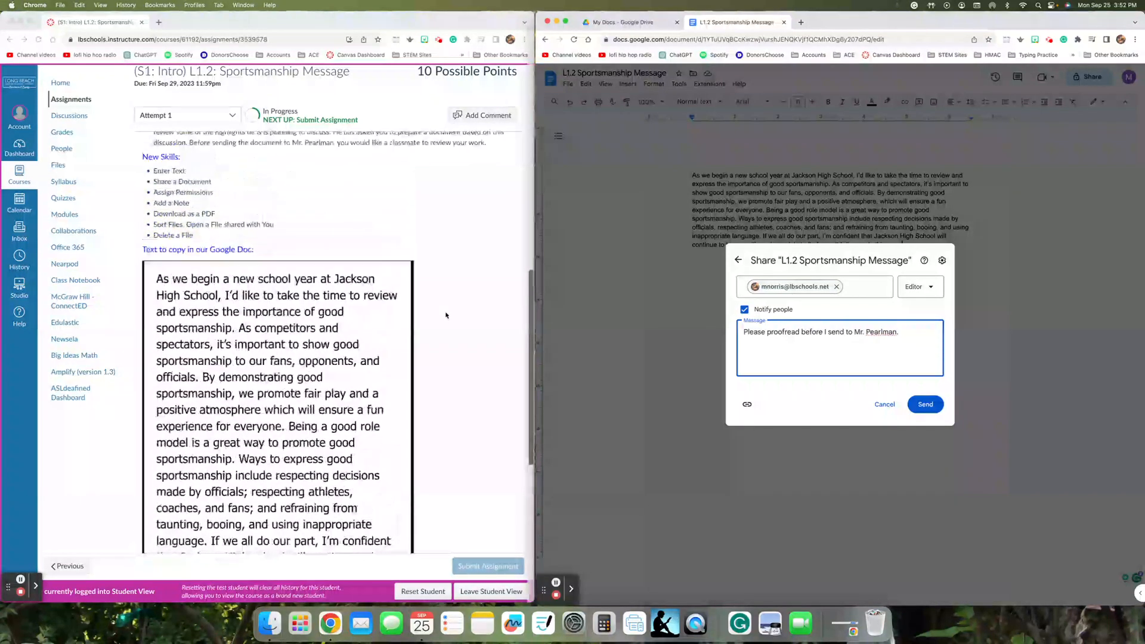
{"action": "left_click", "coordinate": [306, 197]}
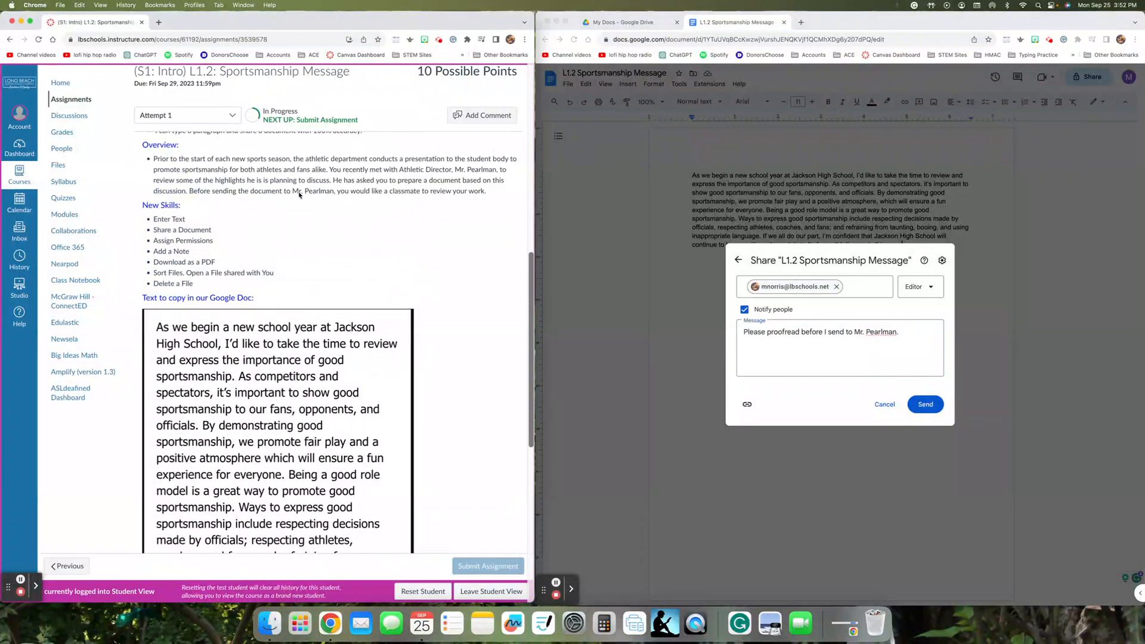
- Screenshot the document text and share invitation, preview the capture, then recapture the region
{"action": "left_click_drag", "start_coordinate": [293, 191], "coordinate": [334, 191]}
{"action": "left_click", "coordinate": [907, 352]}
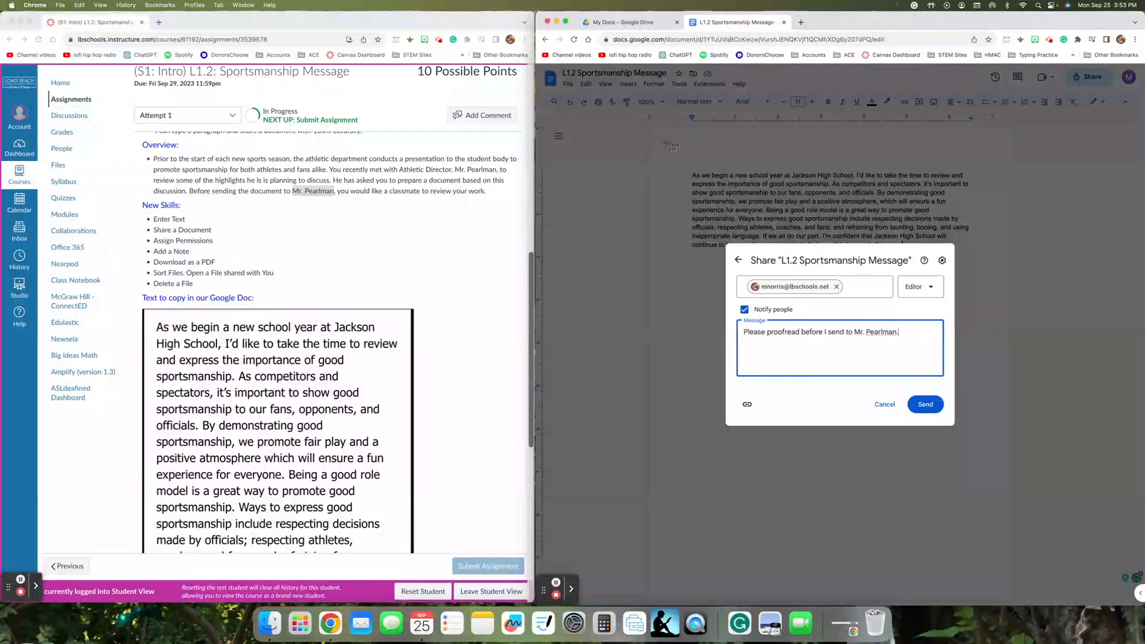
{"action": "left_click_drag", "start_coordinate": [666, 143], "coordinate": [994, 452]}
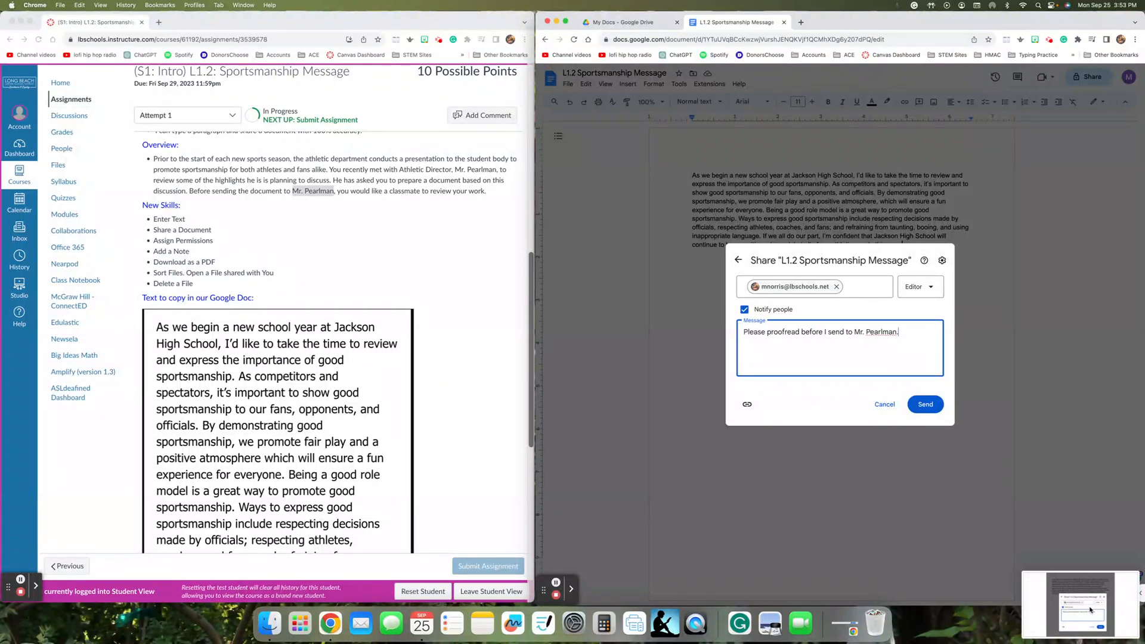
{"action": "left_click_drag", "start_coordinate": [1077, 606], "coordinate": [824, 517]}
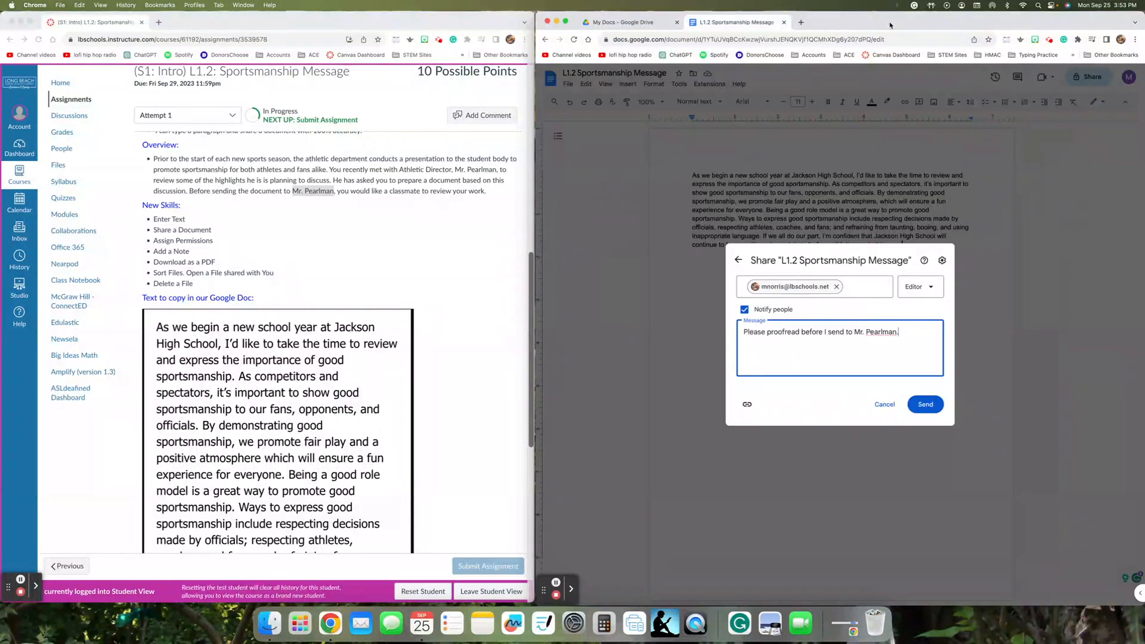
{"action": "left_click", "coordinate": [892, 22]}
{"action": "key", "text": "super+shift+4"}
{"action": "left_click_drag", "start_coordinate": [680, 160], "coordinate": [994, 445]}
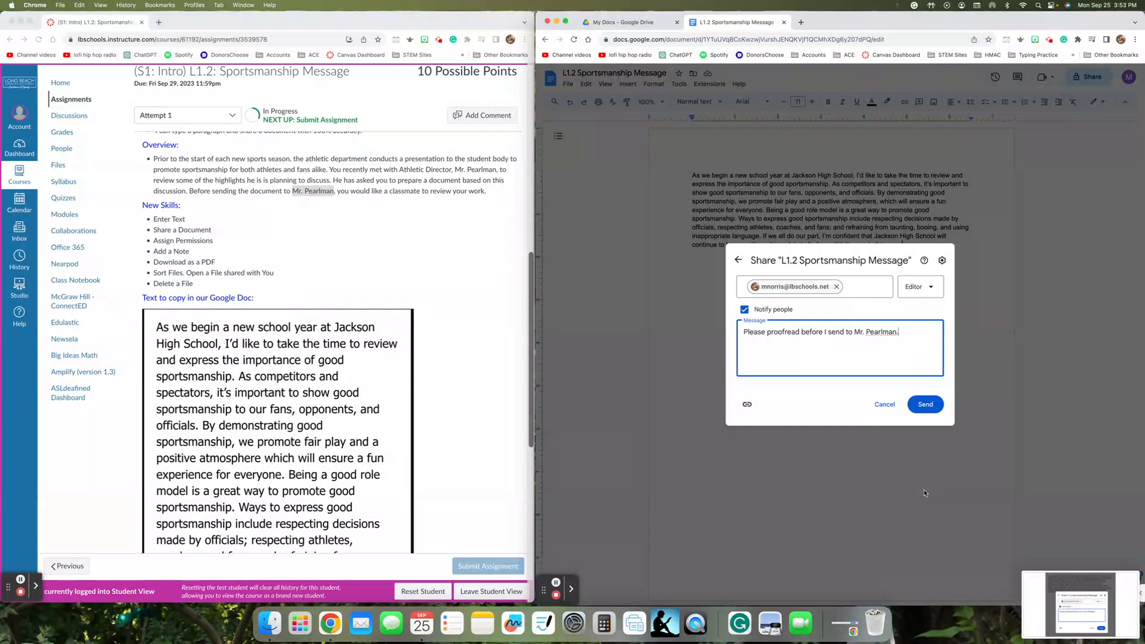
- Cancel the unsent invitation, close Share, and drag the screenshot file into the document
{"action": "left_click", "coordinate": [882, 405]}
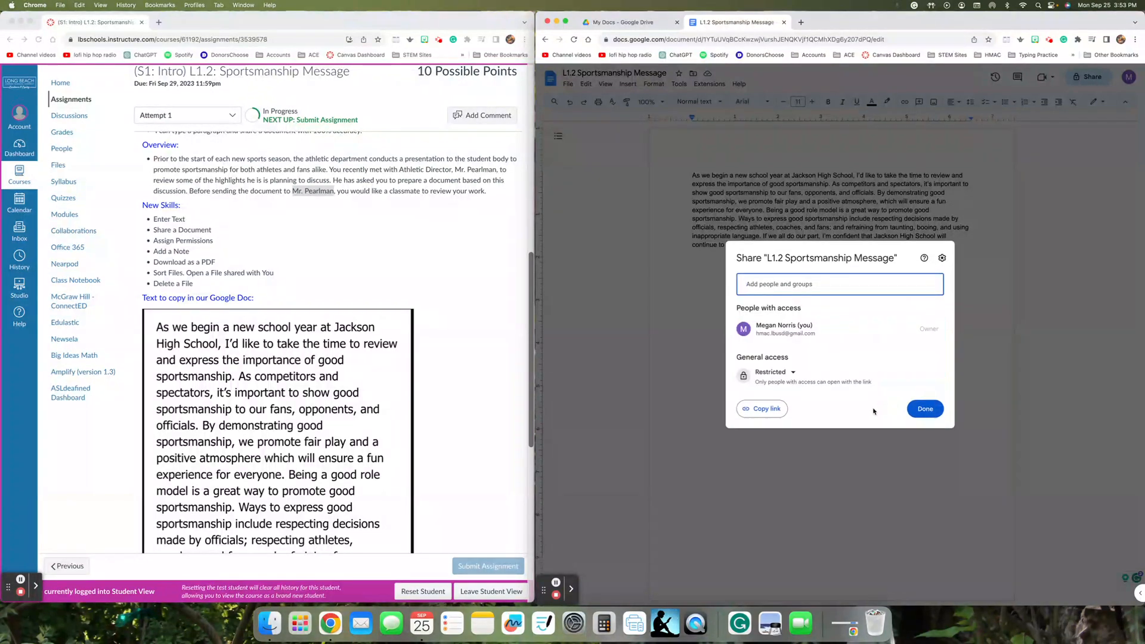
{"action": "left_click", "coordinate": [925, 408]}
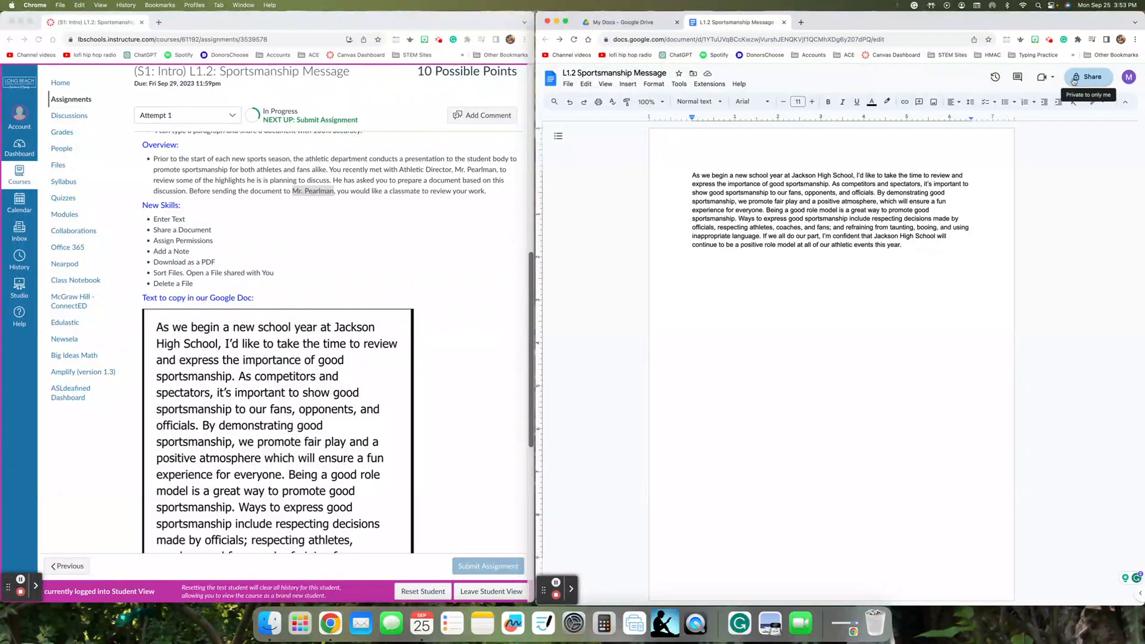
{"action": "left_click_drag", "start_coordinate": [1143, 88], "coordinate": [1101, 88]}
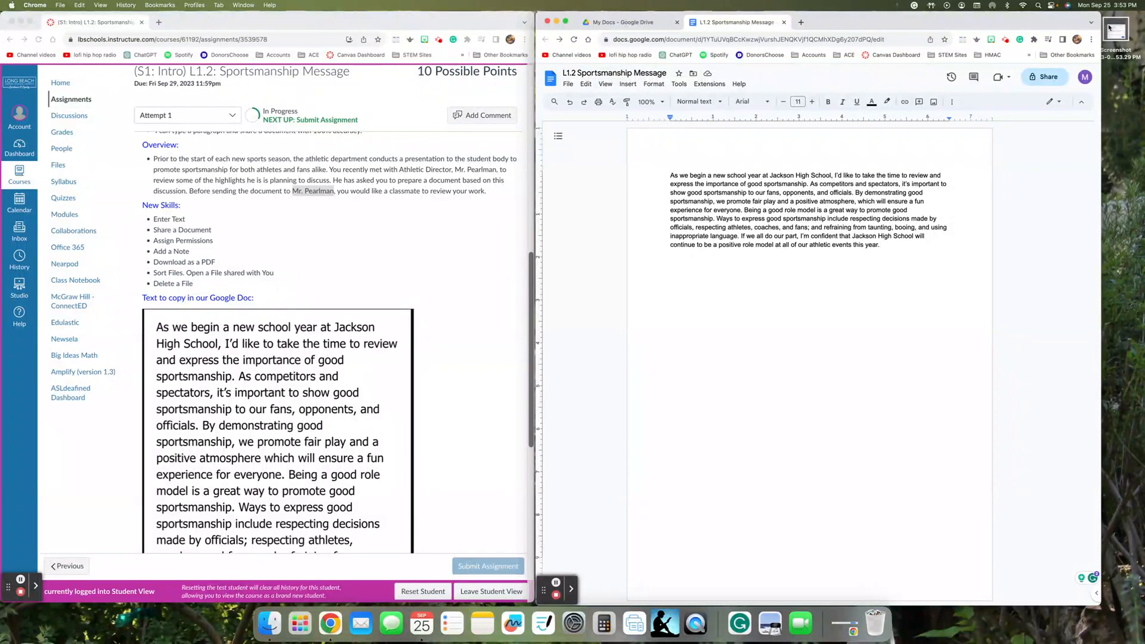
{"action": "left_click_drag", "start_coordinate": [1109, 27], "coordinate": [795, 334]}
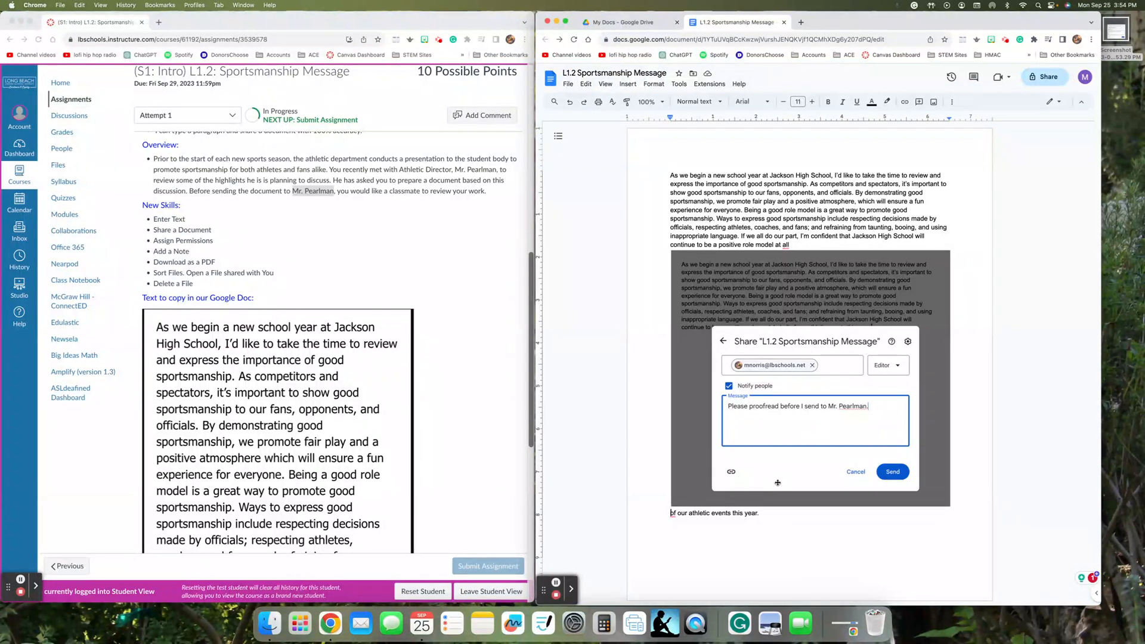
- Move the share-invitation screenshot out of the sentence to its own line below the paragraph, then trash the leftover file
{"action": "left_click", "coordinate": [732, 476]}
{"action": "key", "text": "Delete"}
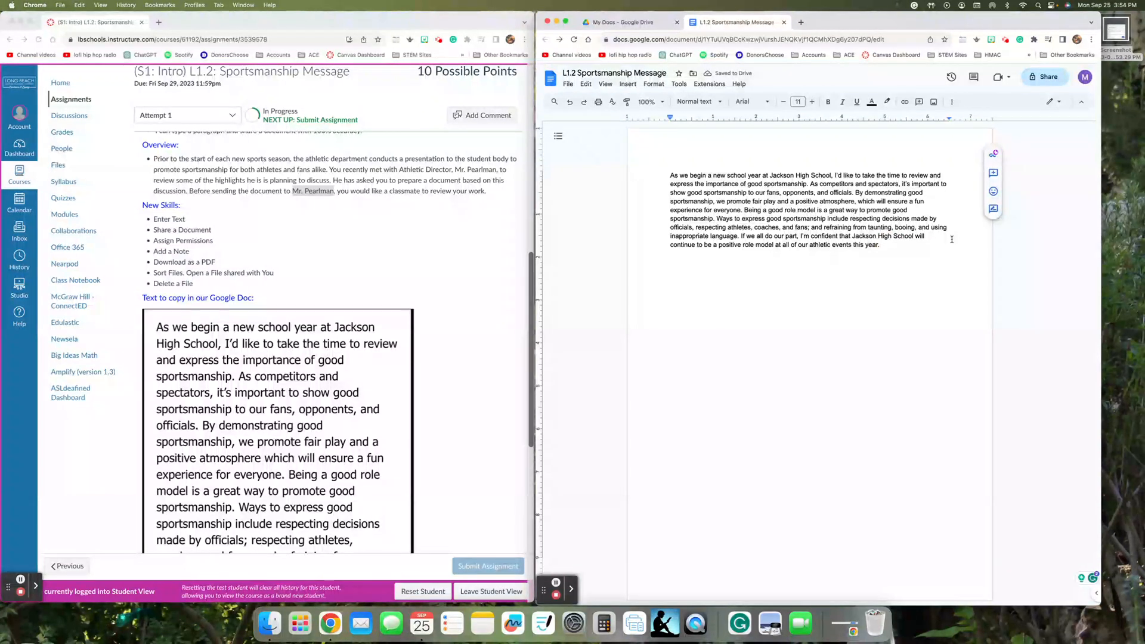
{"action": "key", "text": "Return"}
{"action": "key", "text": "Return"}
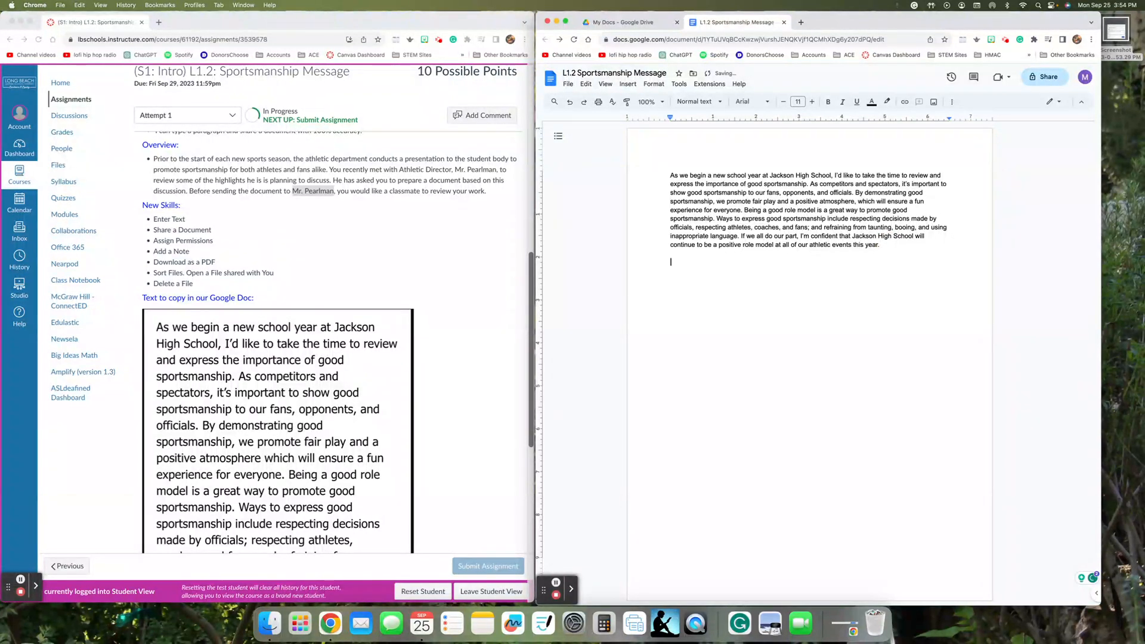
{"action": "left_click_drag", "start_coordinate": [1108, 48], "coordinate": [791, 366]}
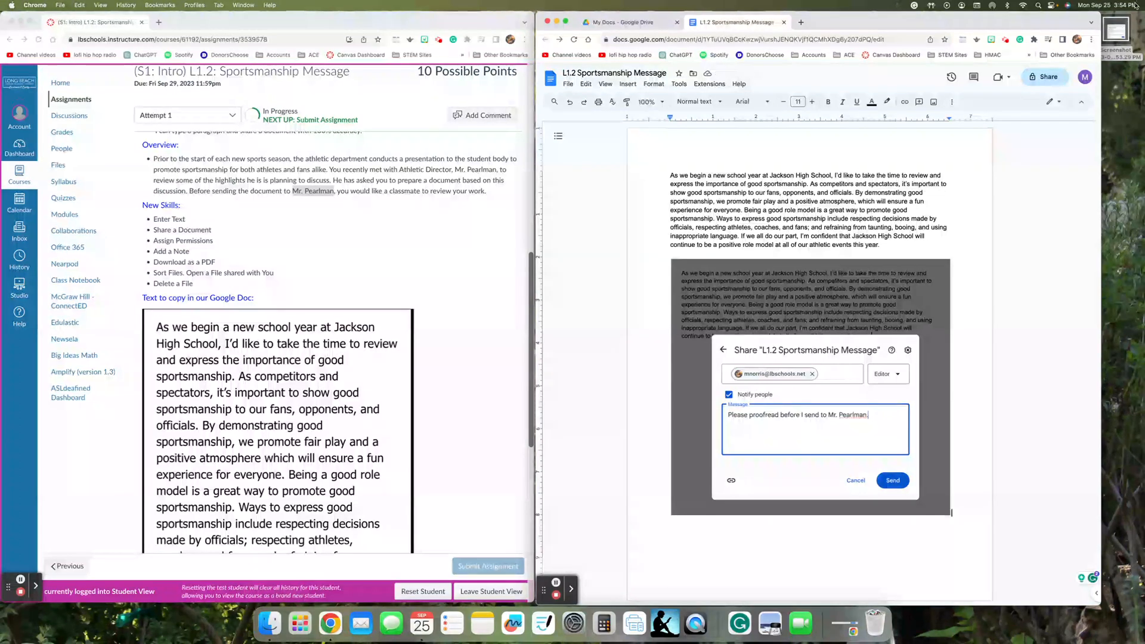
{"action": "left_click_drag", "start_coordinate": [1121, 33], "coordinate": [876, 626]}
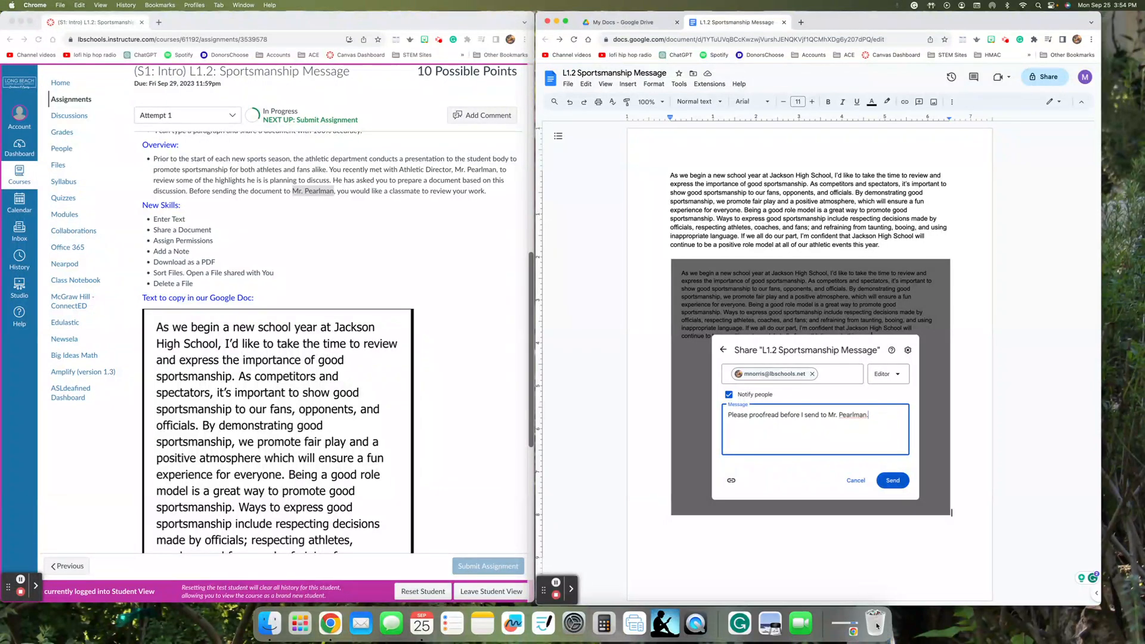
{"action": "right_click", "coordinate": [877, 626]}
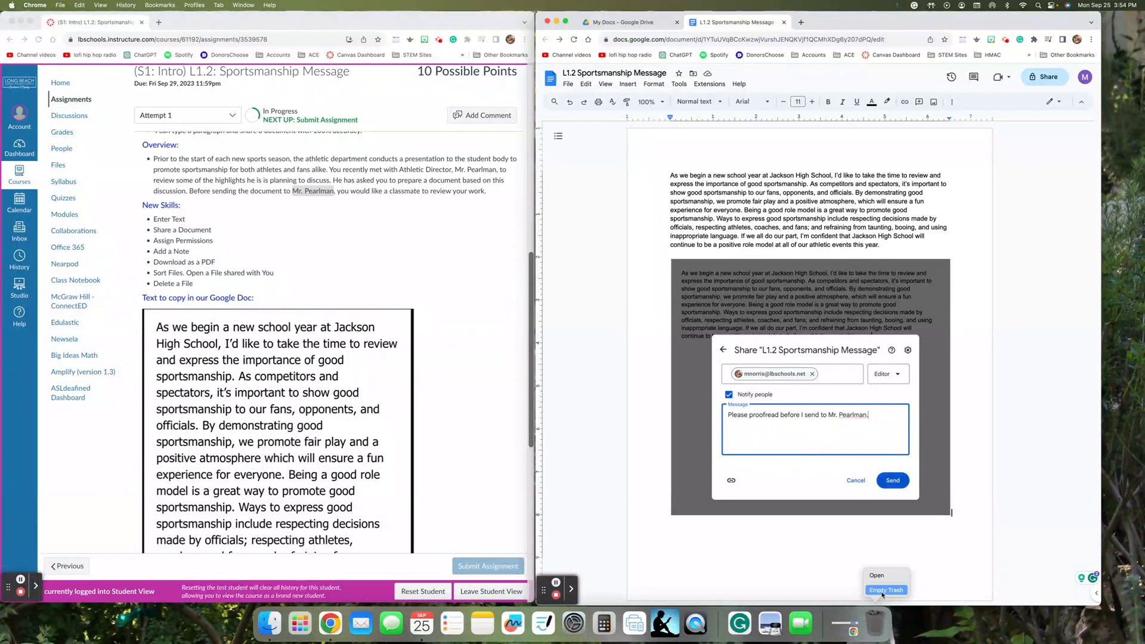
- Empty the Trash, permanently erasing the leftover screenshot file
{"action": "left_click", "coordinate": [883, 592]}
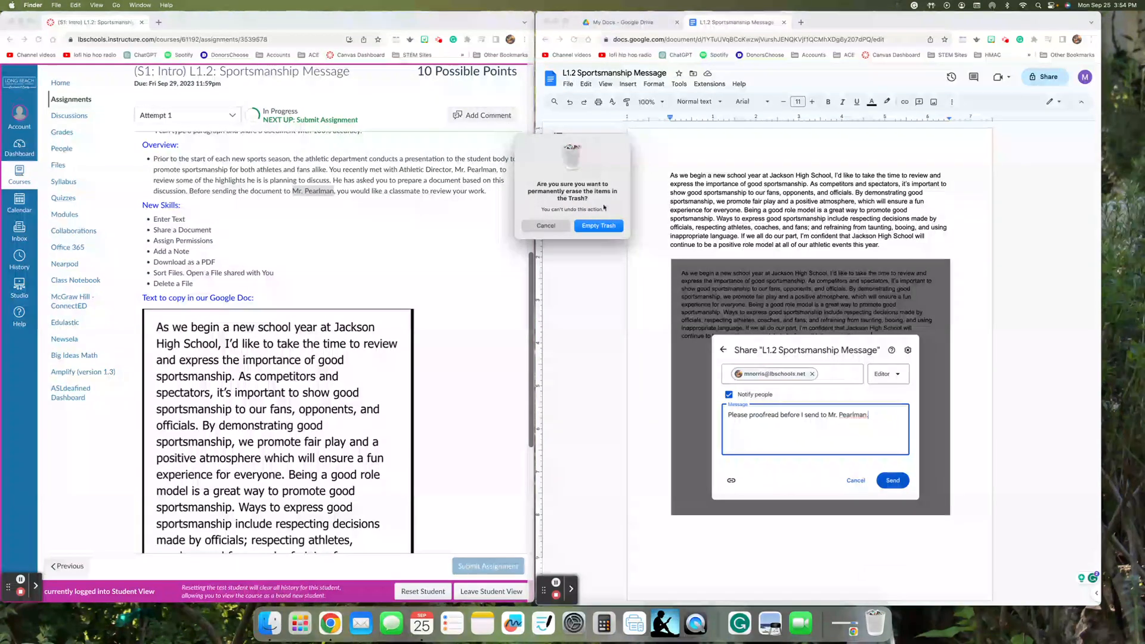
{"action": "left_click", "coordinate": [599, 226]}
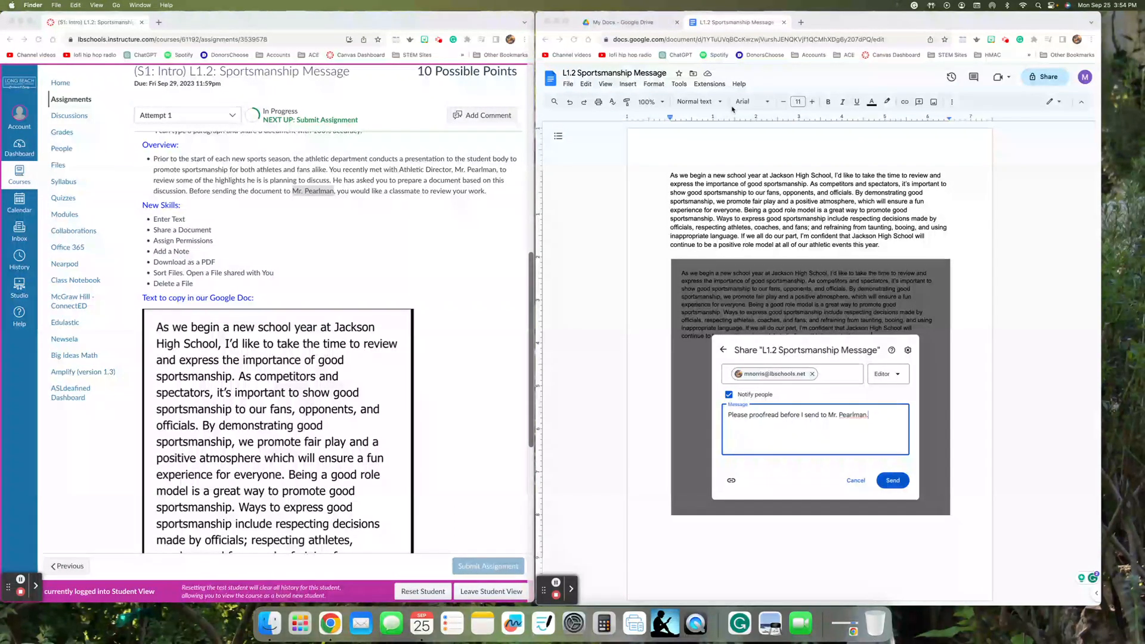
- In Drive, go up to 2023 Intro to Computers, peek into 2023 Files, then return to the document
{"action": "left_click", "coordinate": [631, 25]}
{"action": "left_click", "coordinate": [631, 24]}
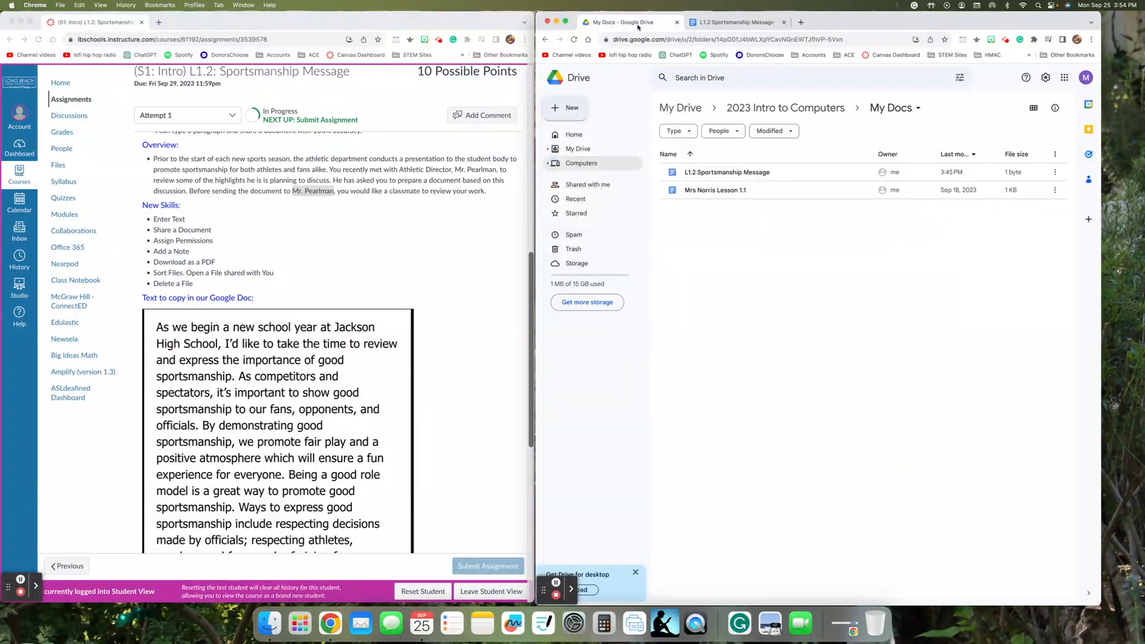
{"action": "left_click", "coordinate": [813, 106]}
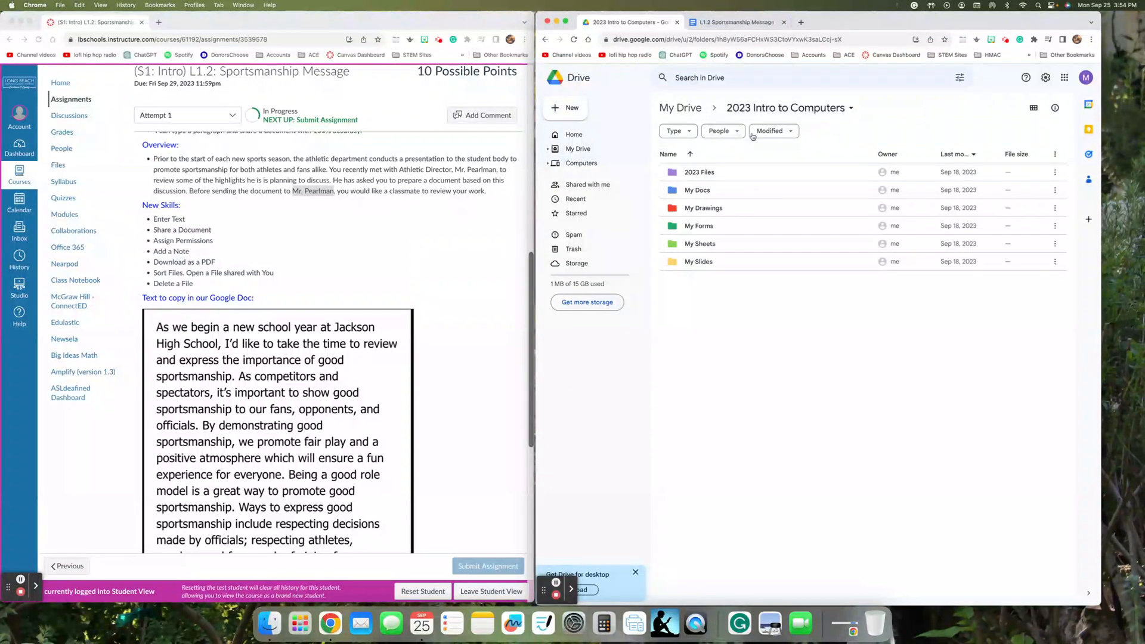
{"action": "double_click", "coordinate": [692, 171]}
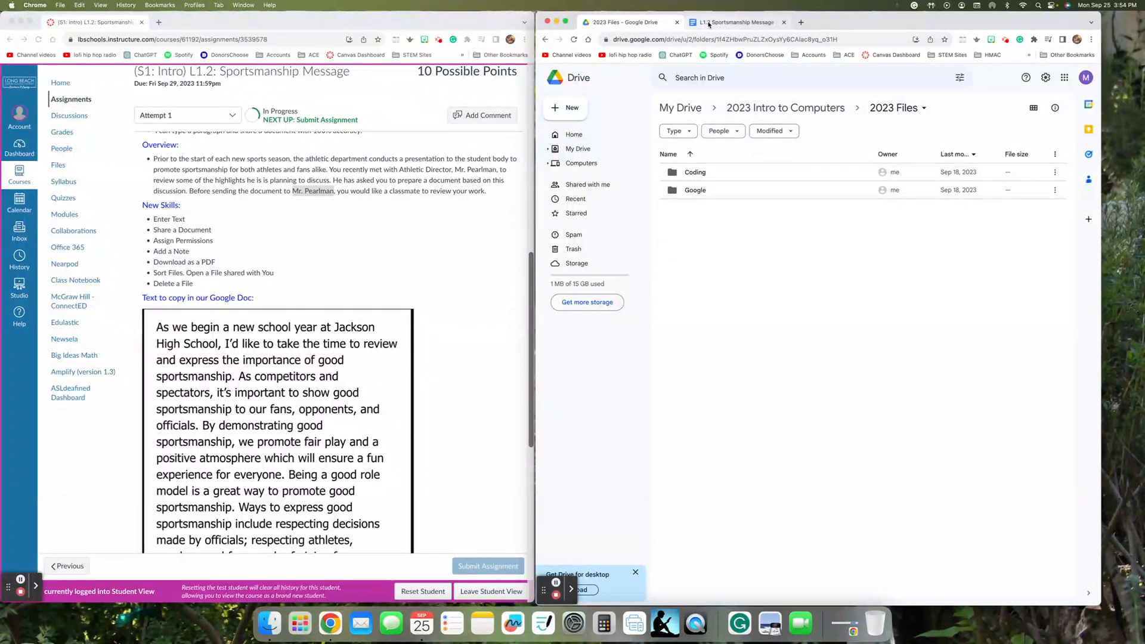
{"action": "left_click", "coordinate": [786, 107]}
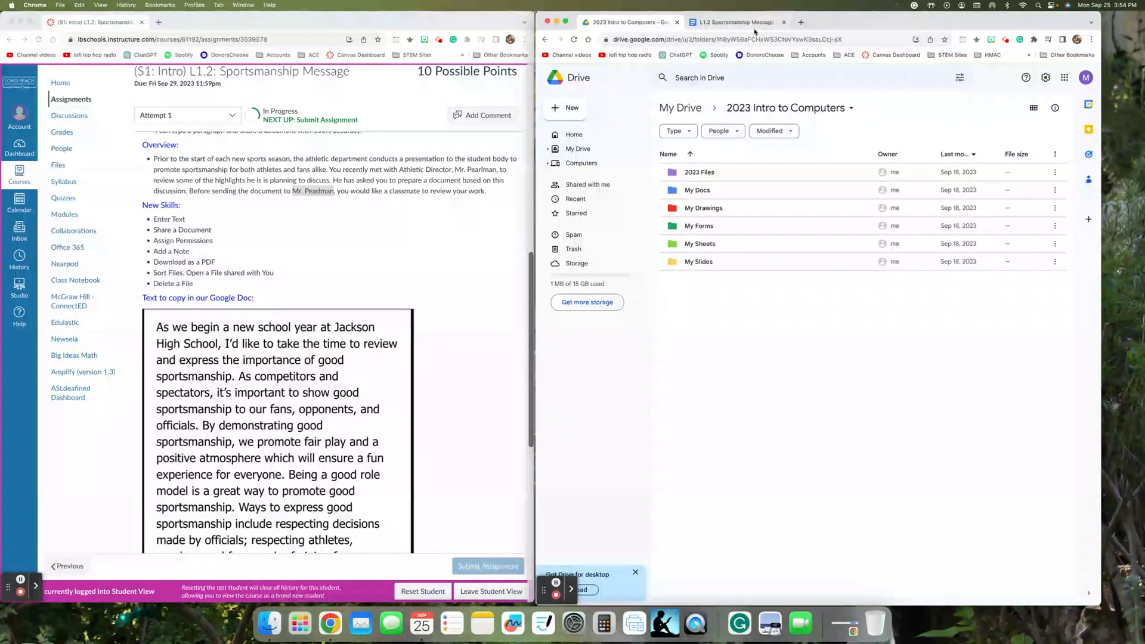
{"action": "left_click", "coordinate": [752, 24]}
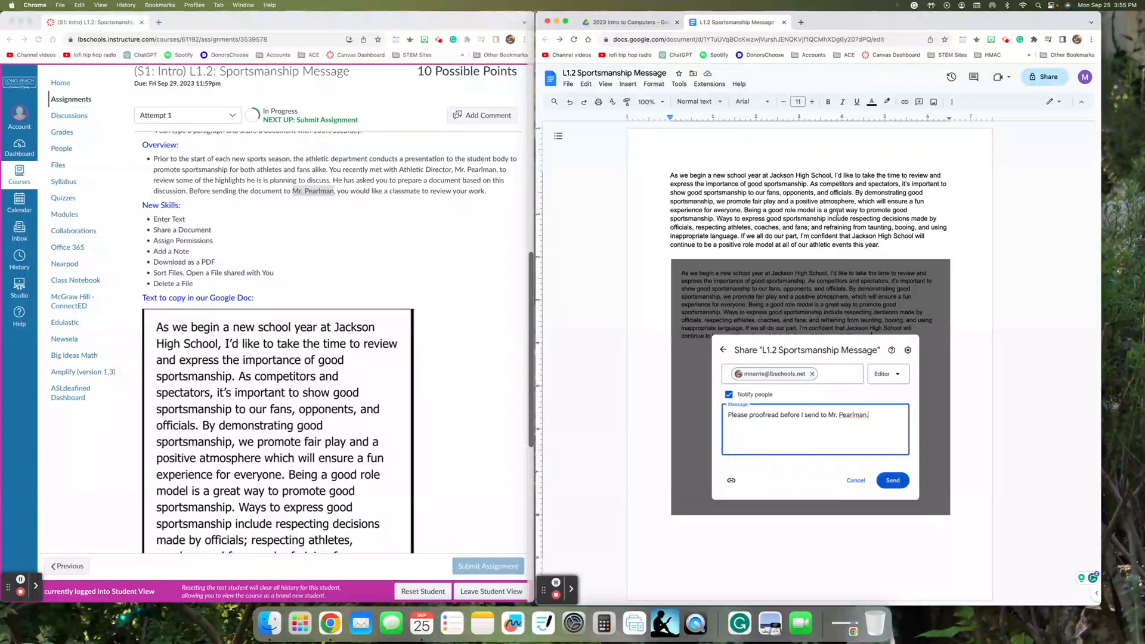
- Close the document and reopen L1.2 Sportsmanship Message from Drive's My Docs folder
{"action": "left_click", "coordinate": [784, 23]}
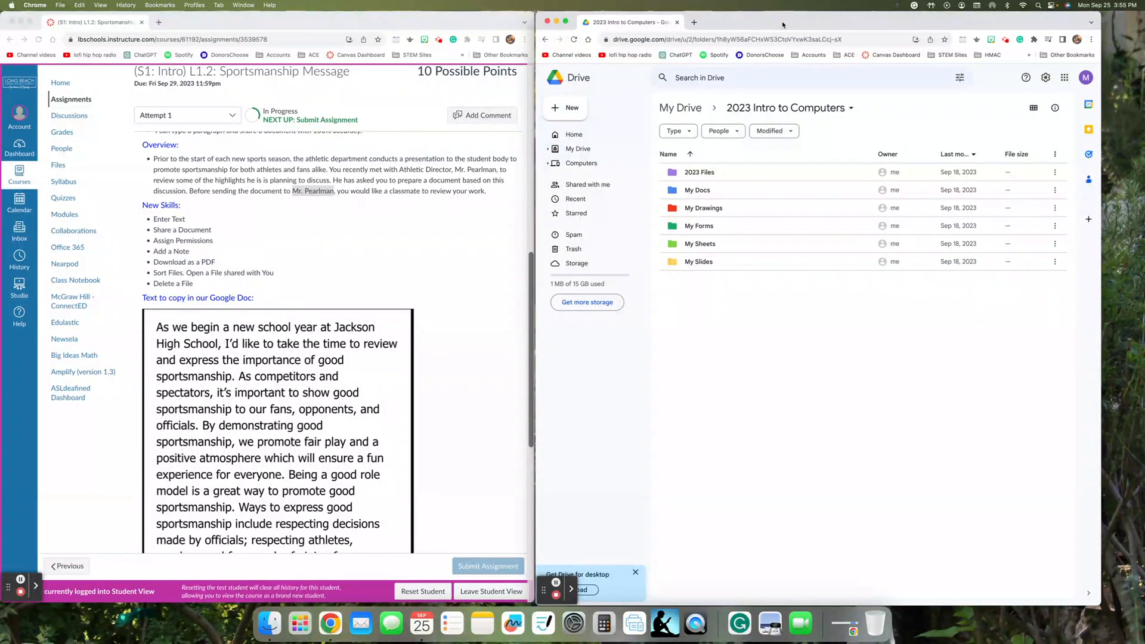
{"action": "double_click", "coordinate": [762, 190]}
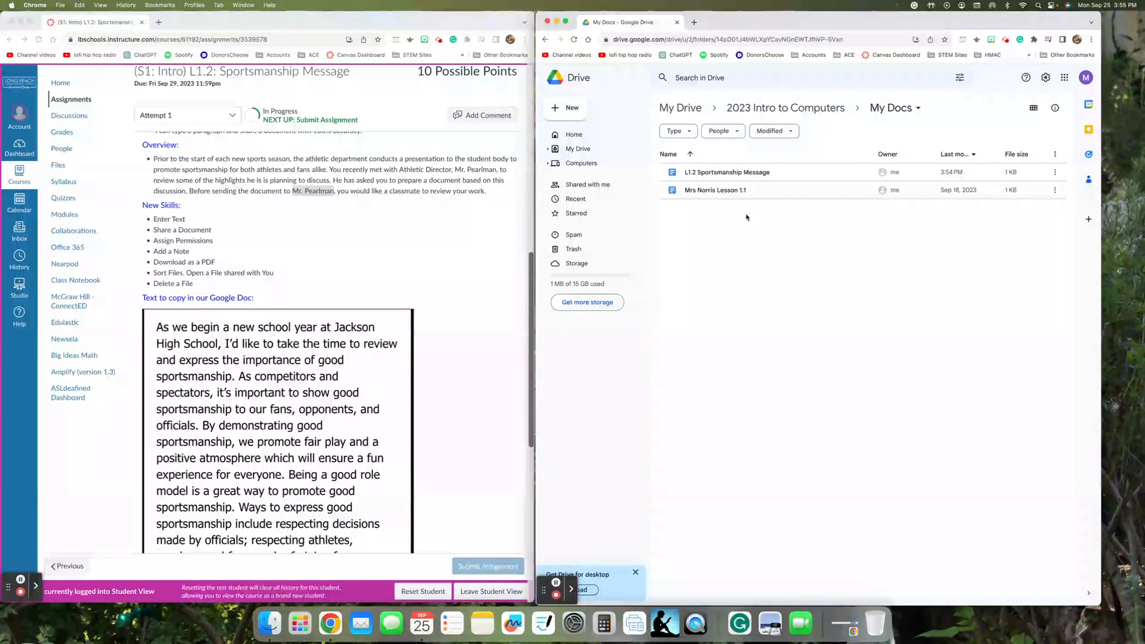
{"action": "right_click", "coordinate": [729, 174]}
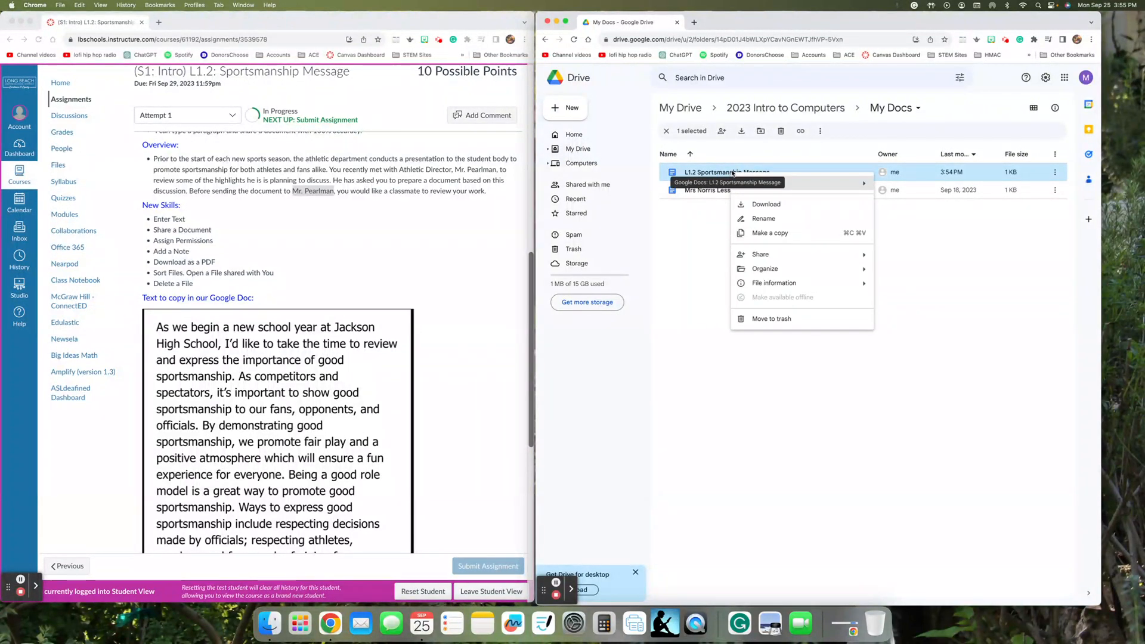
{"action": "mouse_move", "coordinate": [790, 270]}
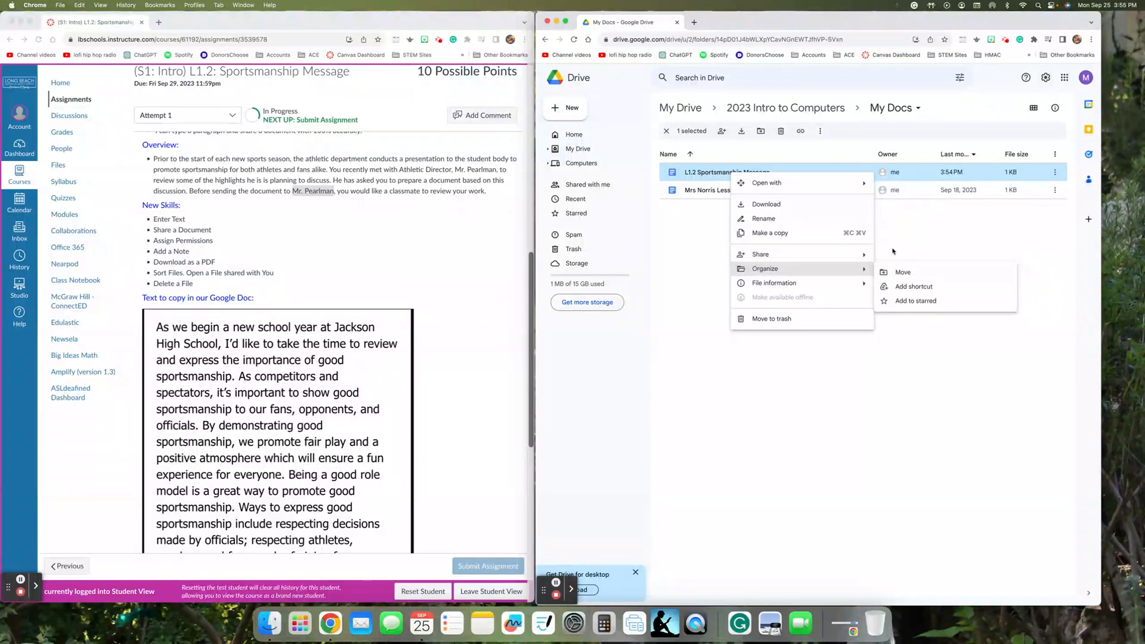
{"action": "left_click", "coordinate": [895, 238]}
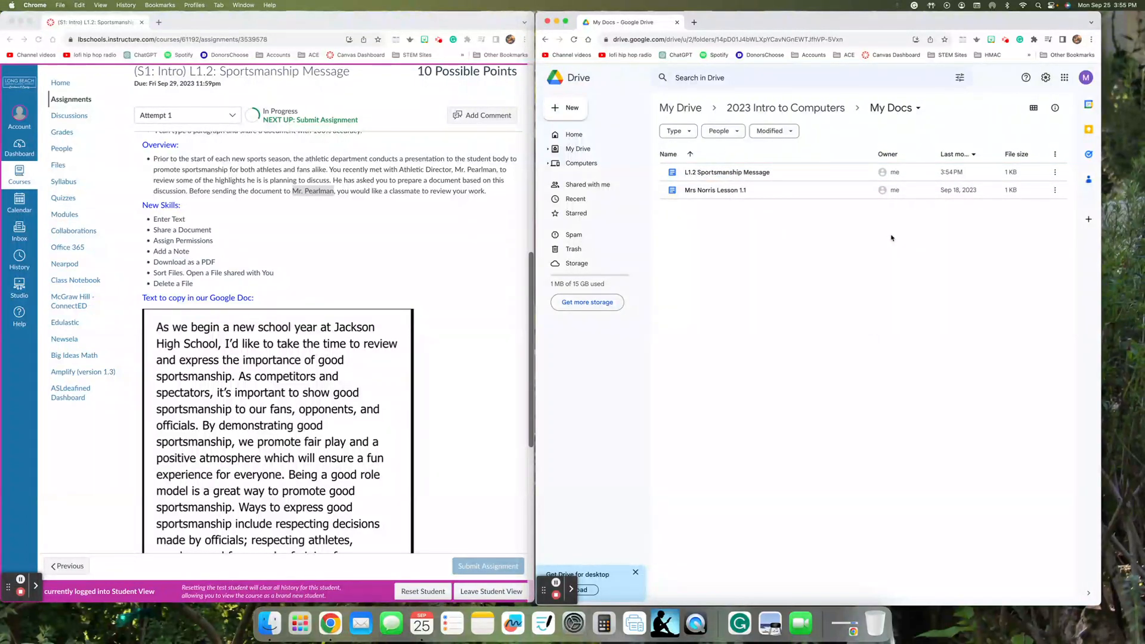
{"action": "double_click", "coordinate": [723, 173]}
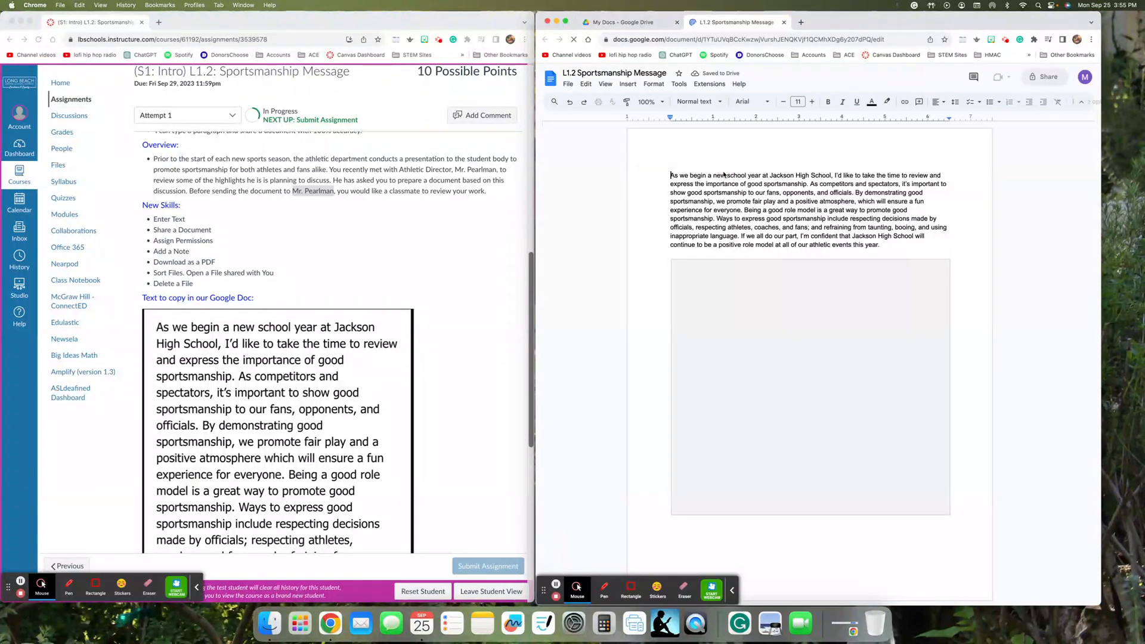
- Download L1.2 Sportsmanship Message as a PDF Document (.pdf) from the File > Download menu
{"action": "left_click", "coordinate": [569, 85]}
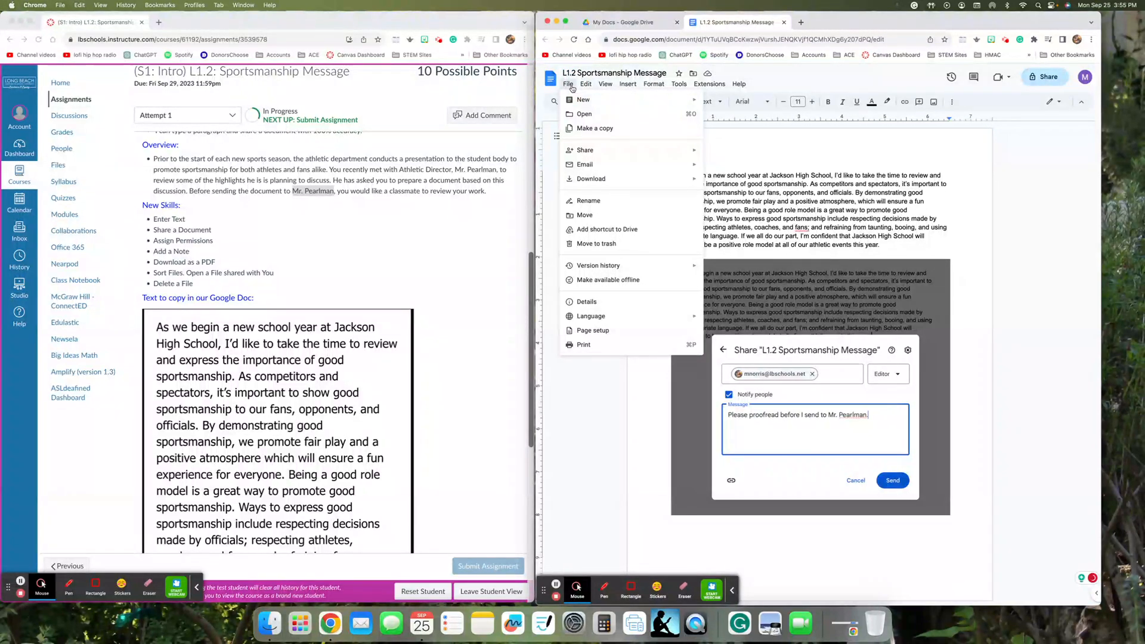
{"action": "mouse_move", "coordinate": [636, 186]}
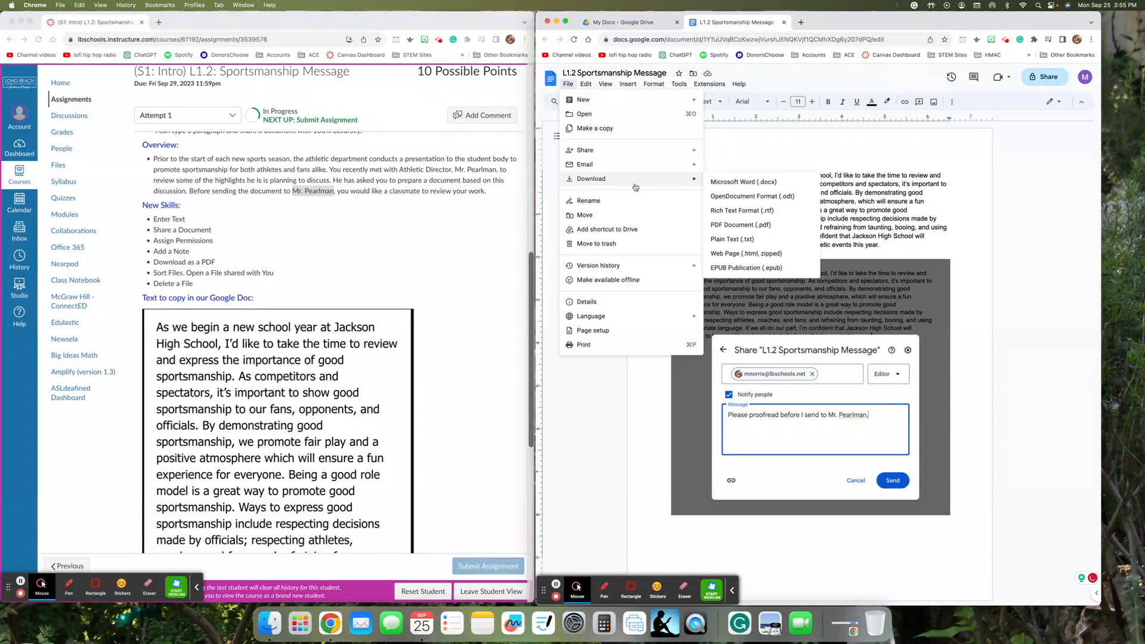
{"action": "left_click", "coordinate": [727, 226]}
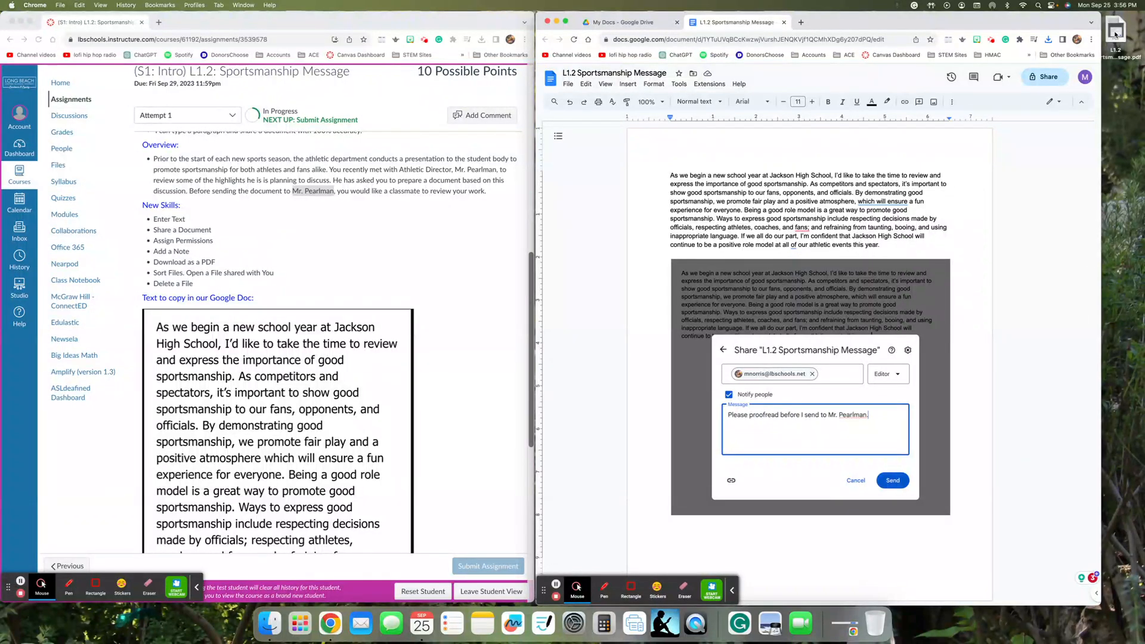
- Upload the downloaded PDF to the Canvas Sportsmanship Message assignment and submit it
{"action": "left_click", "coordinate": [433, 264]}
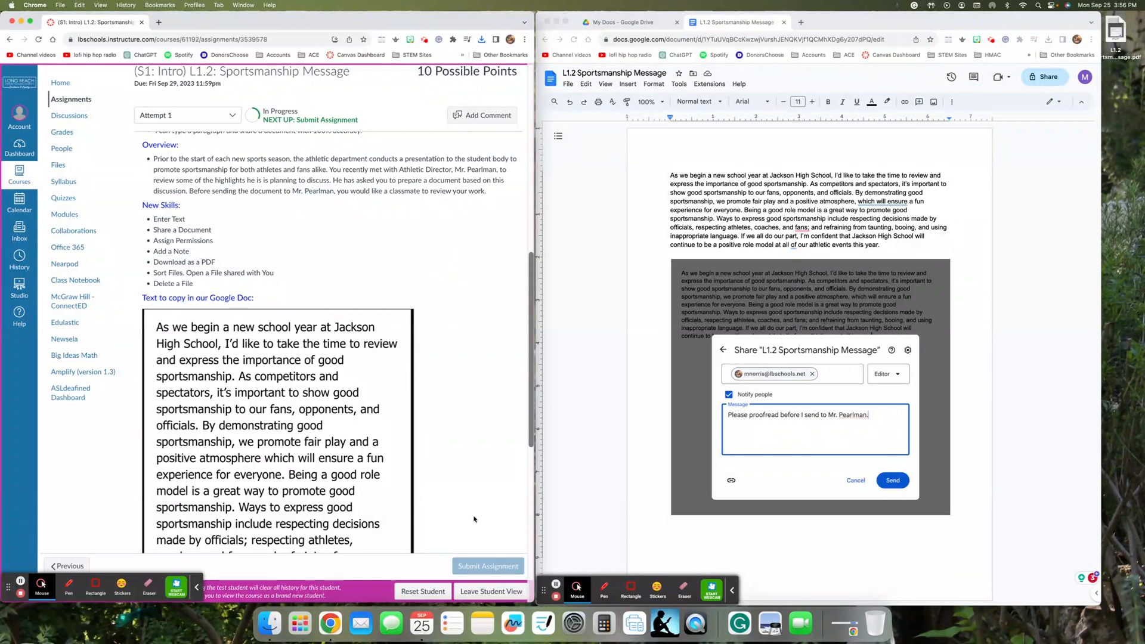
{"action": "scroll", "coordinate": [439, 461], "scroll_direction": "up", "scroll_amount": 15}
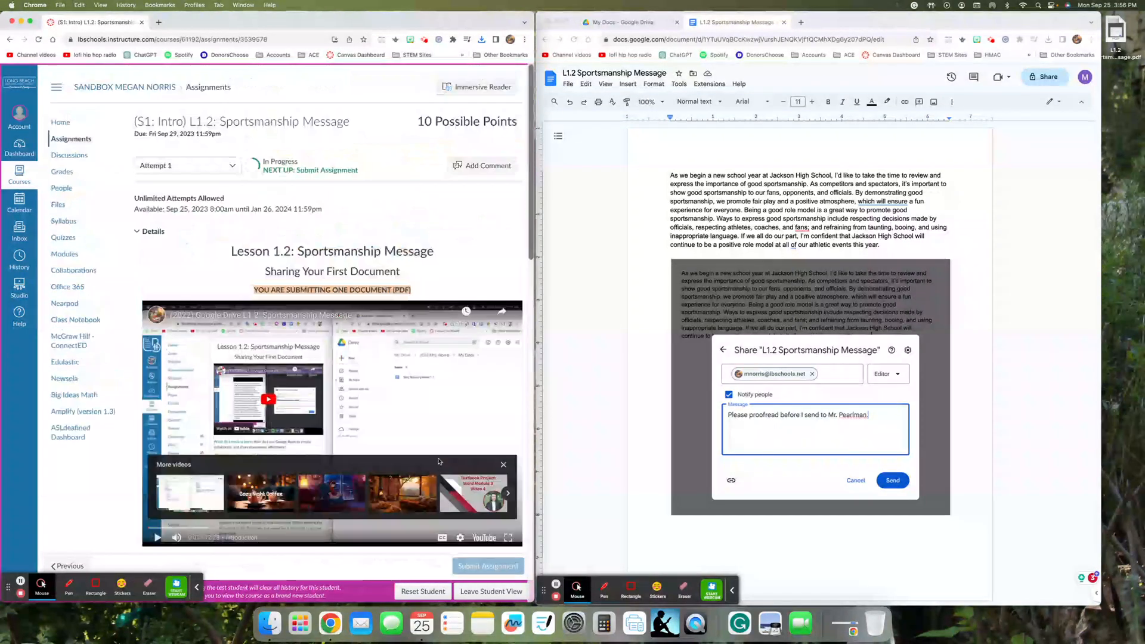
{"action": "scroll", "coordinate": [438, 461], "scroll_direction": "down", "scroll_amount": 15}
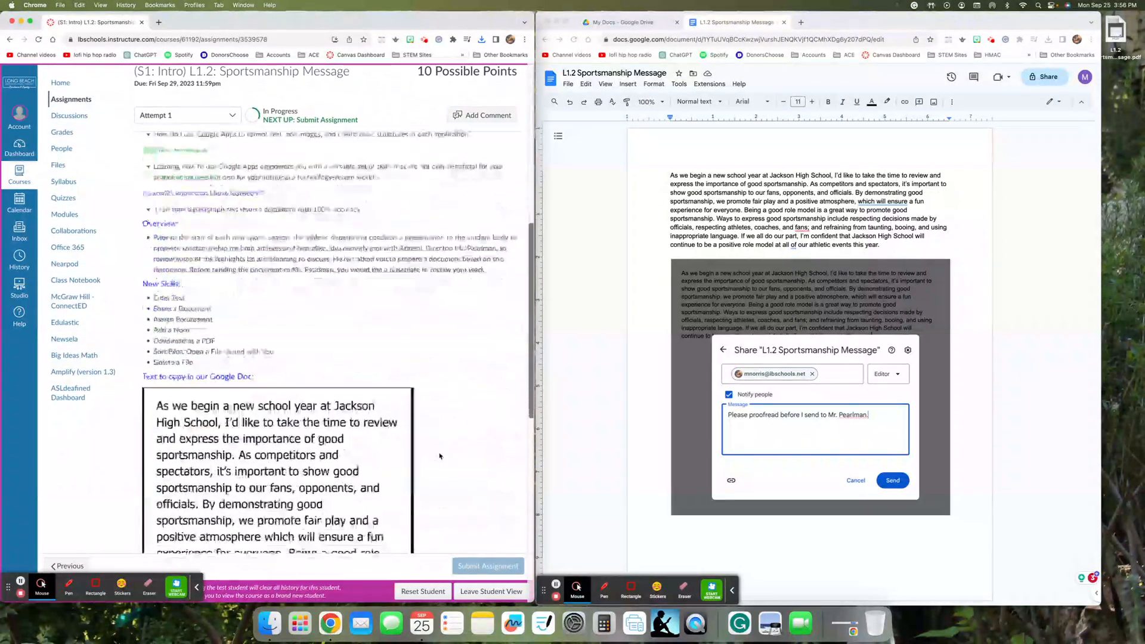
{"action": "scroll", "coordinate": [439, 456], "scroll_direction": "down", "scroll_amount": 2}
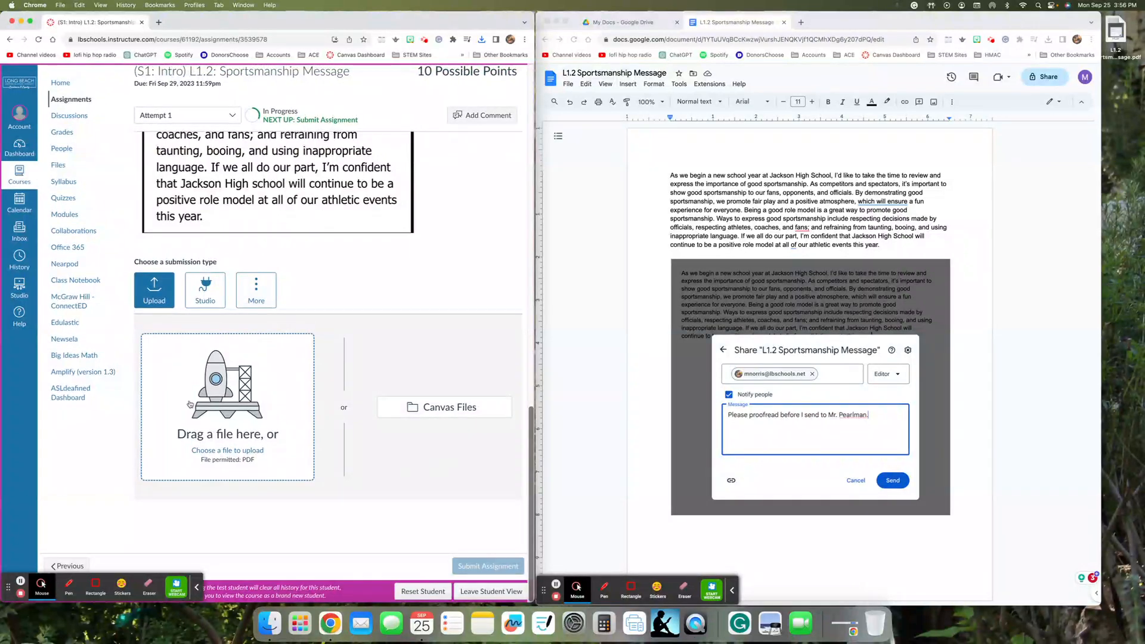
{"action": "left_click_drag", "start_coordinate": [1119, 52], "coordinate": [264, 385]}
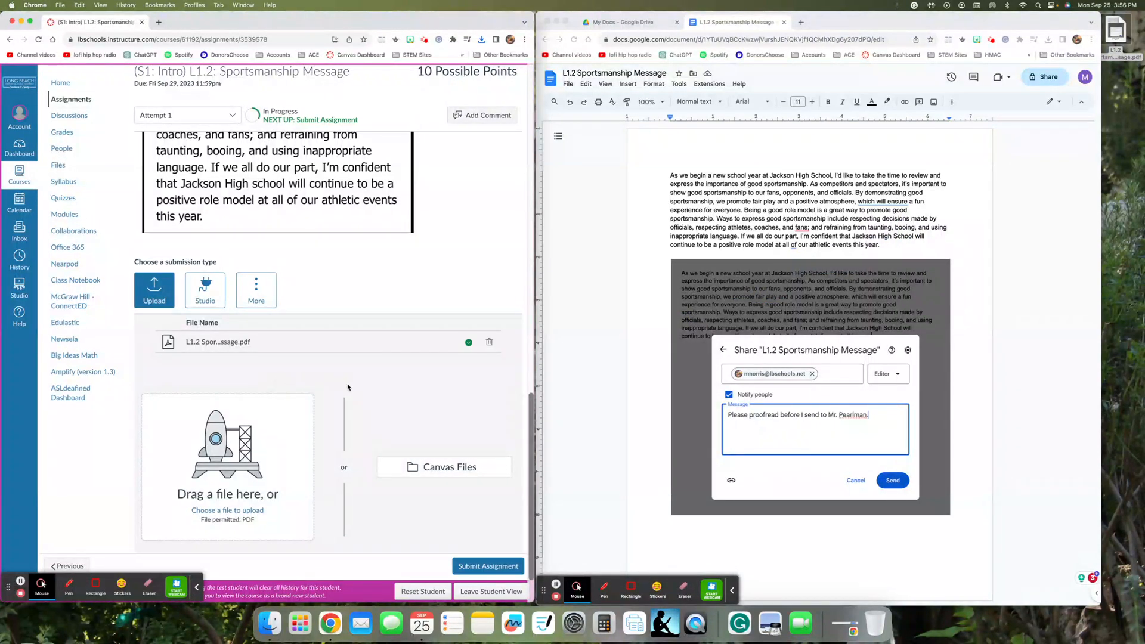
{"action": "left_click", "coordinate": [486, 566]}
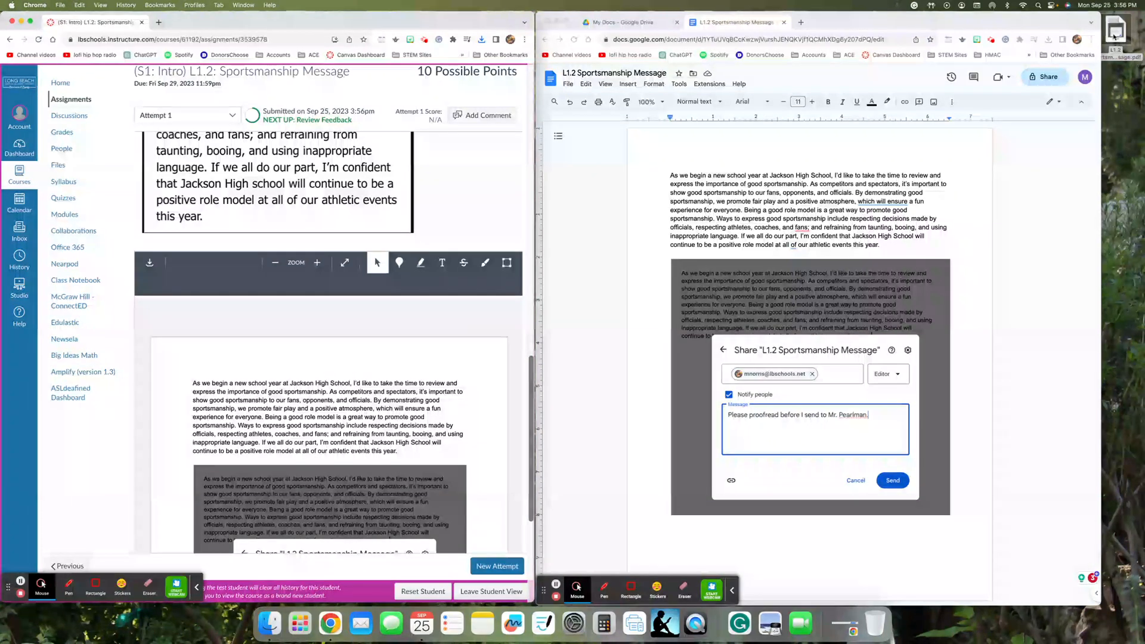
- Delete the downloaded PDF, empty the Trash, and return to the My Docs folder in Drive
{"action": "left_click_drag", "start_coordinate": [1116, 30], "coordinate": [879, 630]}
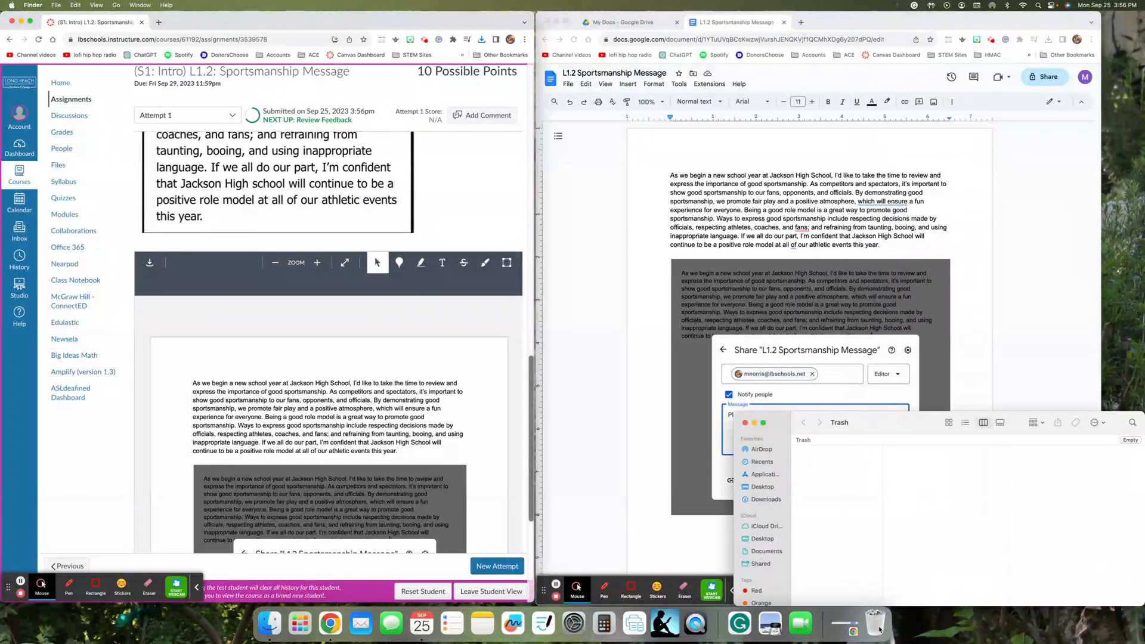
{"action": "left_click", "coordinate": [745, 423]}
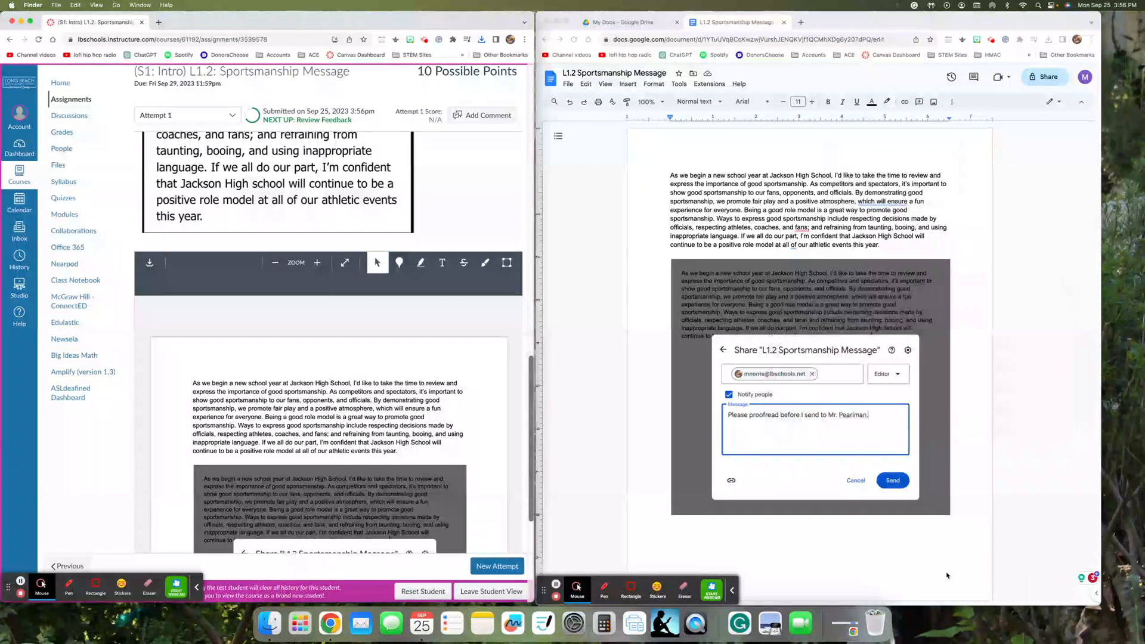
{"action": "right_click", "coordinate": [879, 627]}
{"action": "left_click", "coordinate": [885, 590]}
{"action": "left_click", "coordinate": [600, 225]}
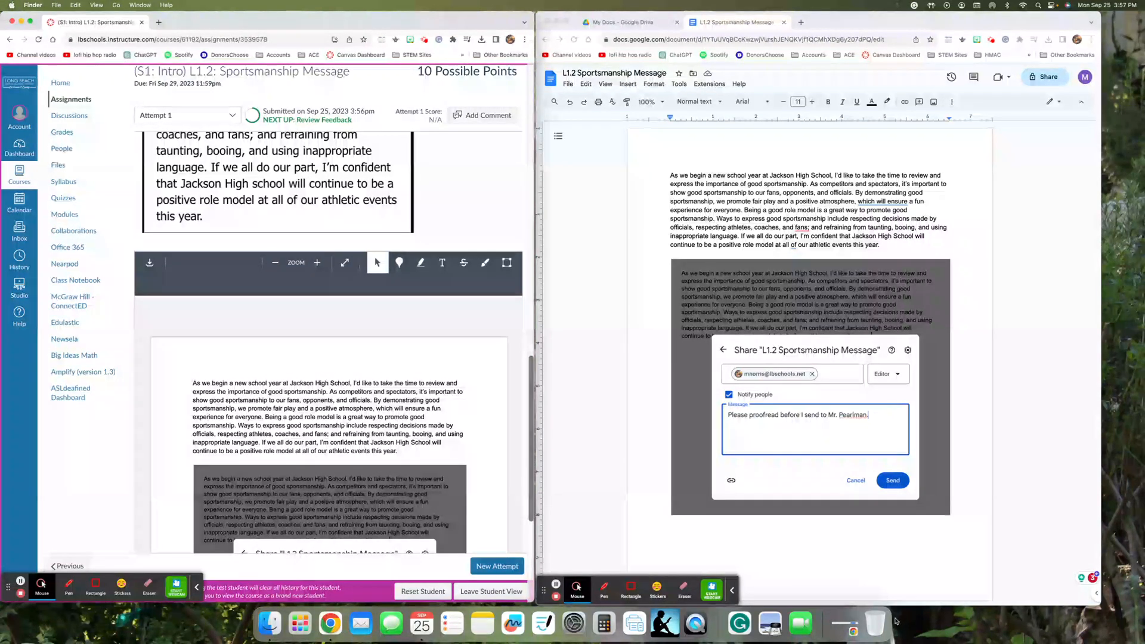
{"action": "right_click", "coordinate": [877, 624]}
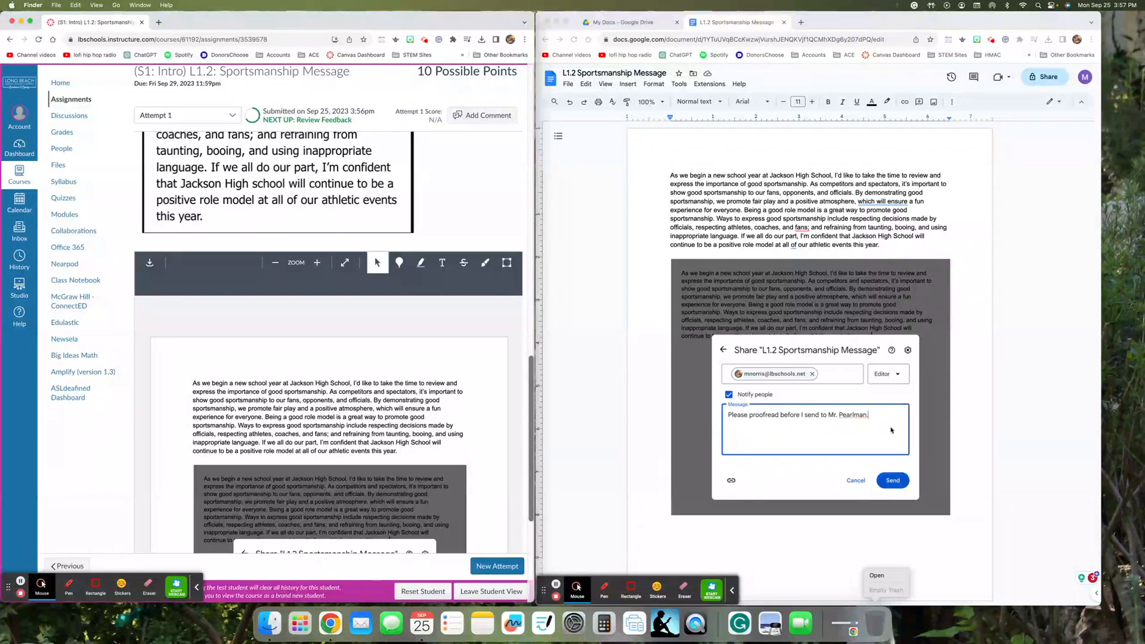
{"action": "left_click", "coordinate": [624, 22]}
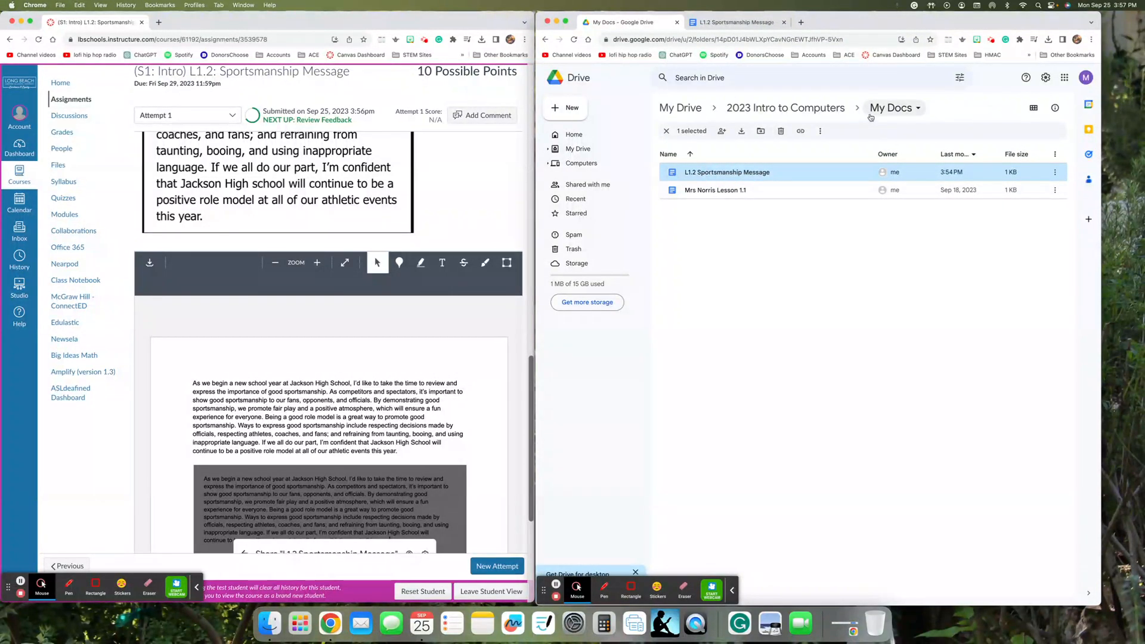
{"action": "right_click", "coordinate": [780, 173]}
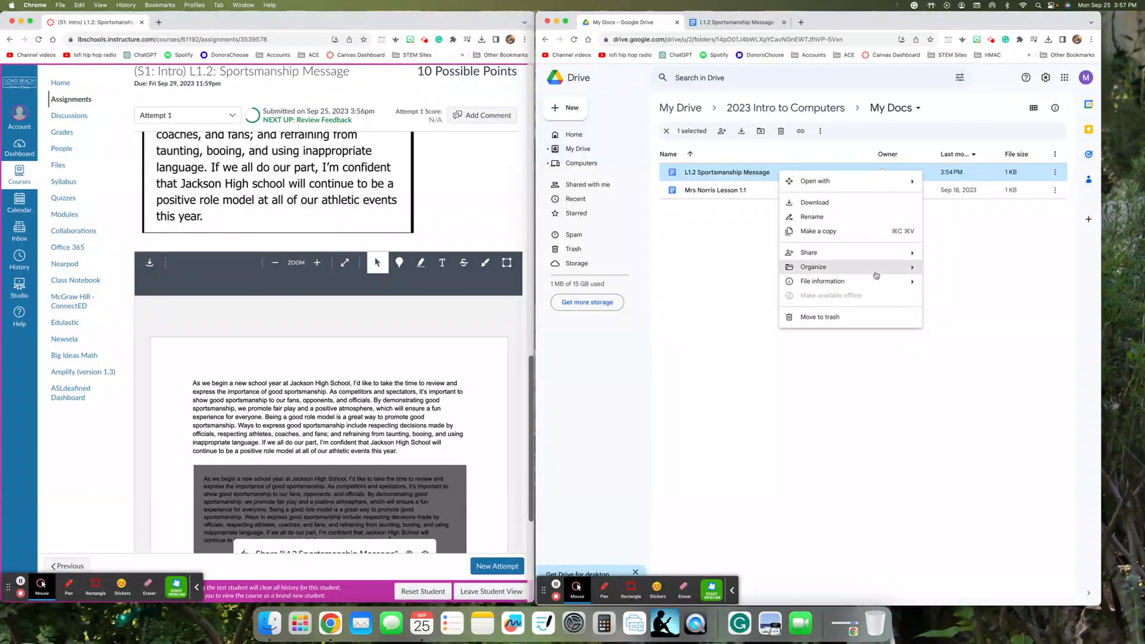
{"action": "mouse_move", "coordinate": [877, 273]}
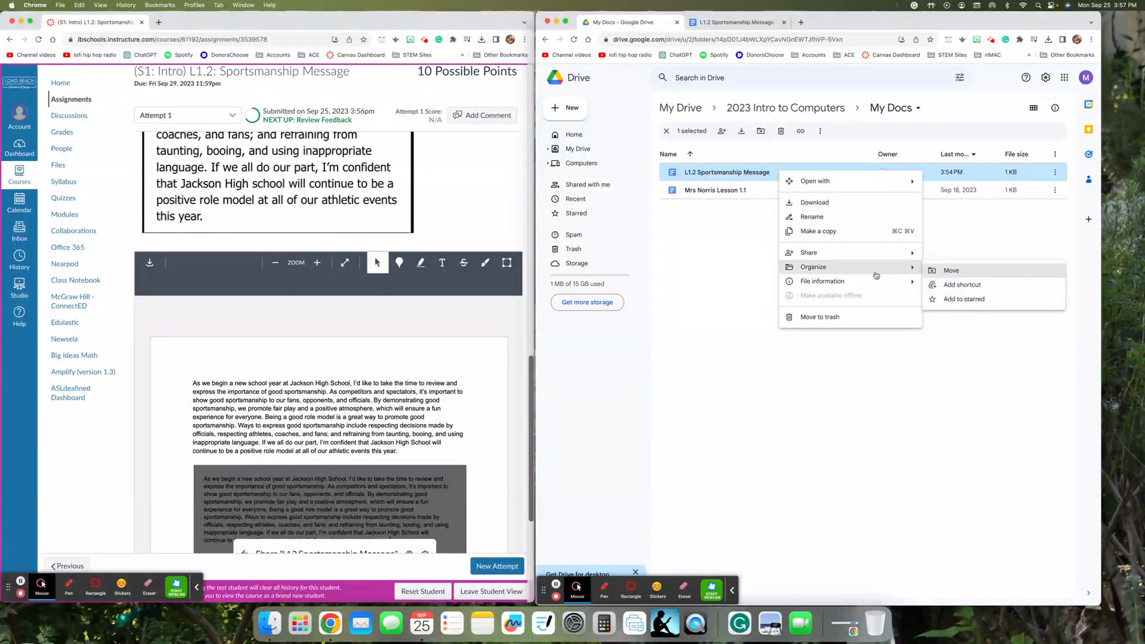
{"action": "left_click", "coordinate": [948, 271]}
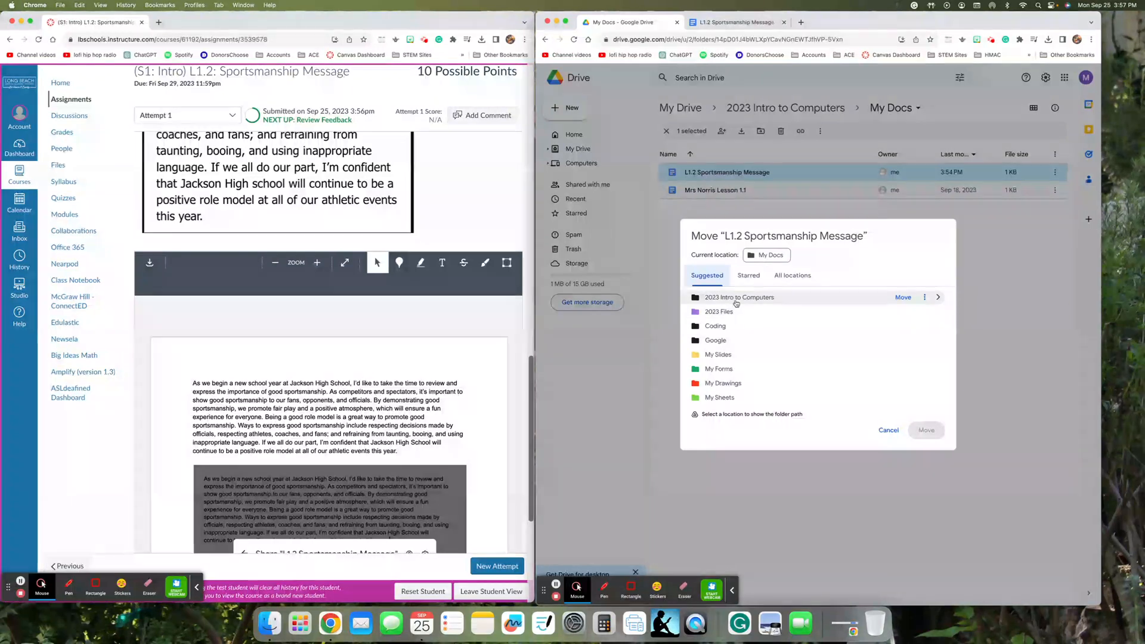
{"action": "left_click", "coordinate": [936, 298]}
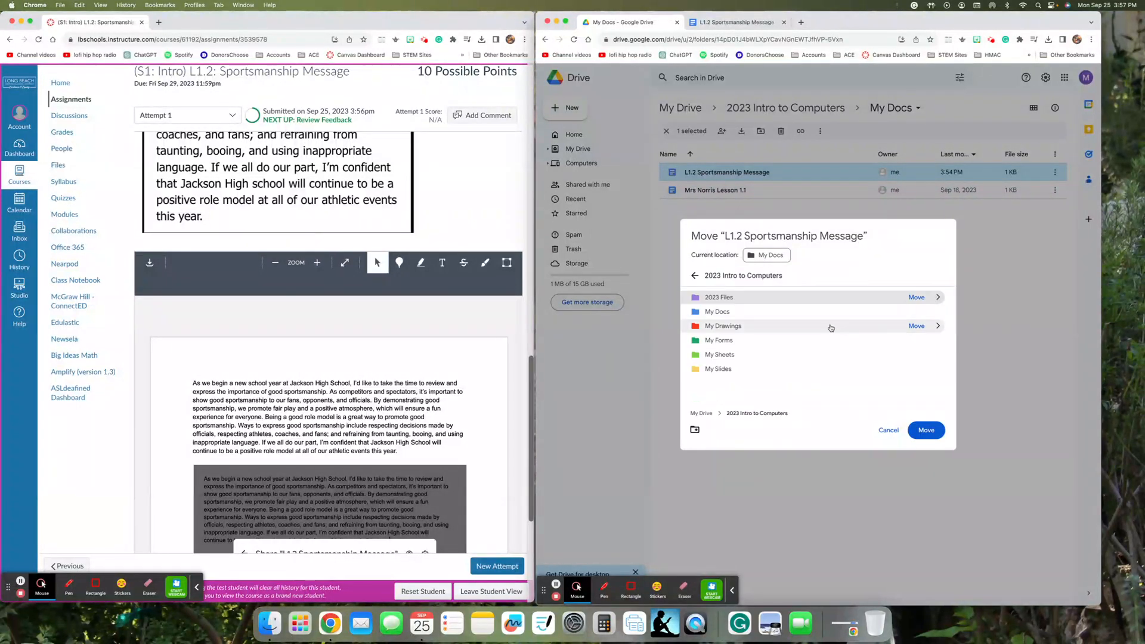
{"action": "left_click", "coordinate": [937, 312]}
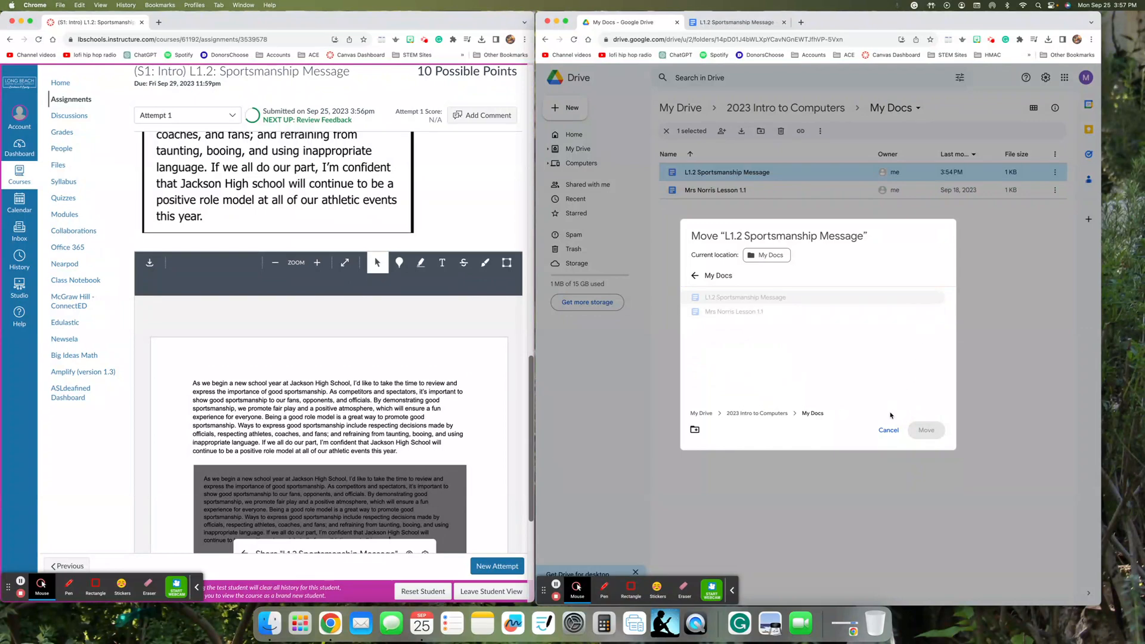
{"action": "left_click", "coordinate": [887, 431]}
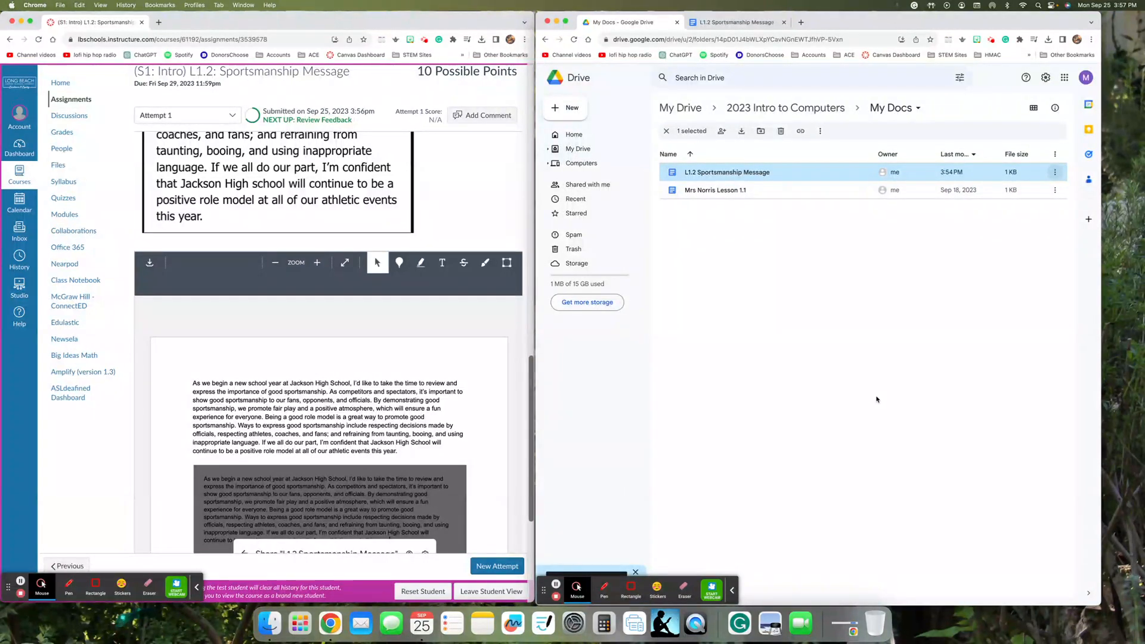